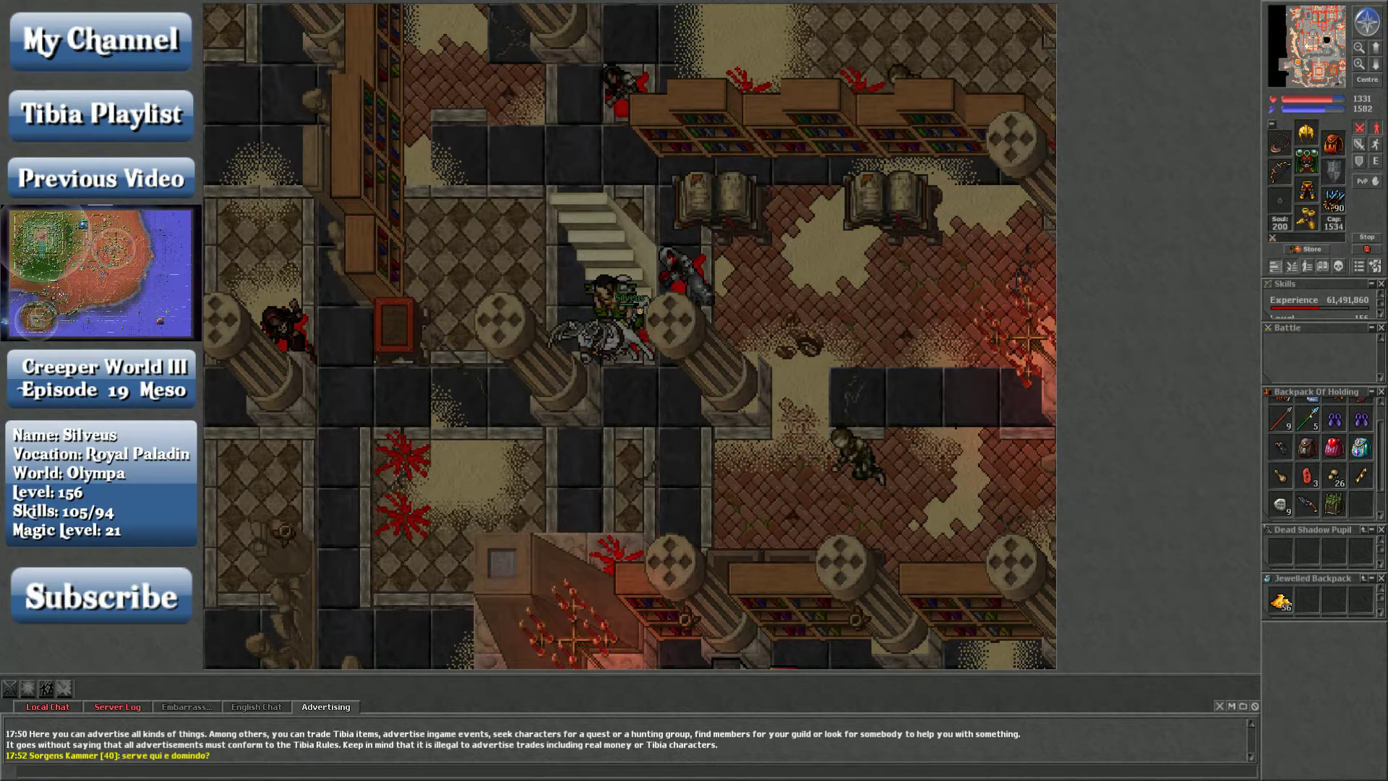
# - From Local Chat, open a private conversation with the greeting player and reply 'yo'
pyautogui.click(62, 711)
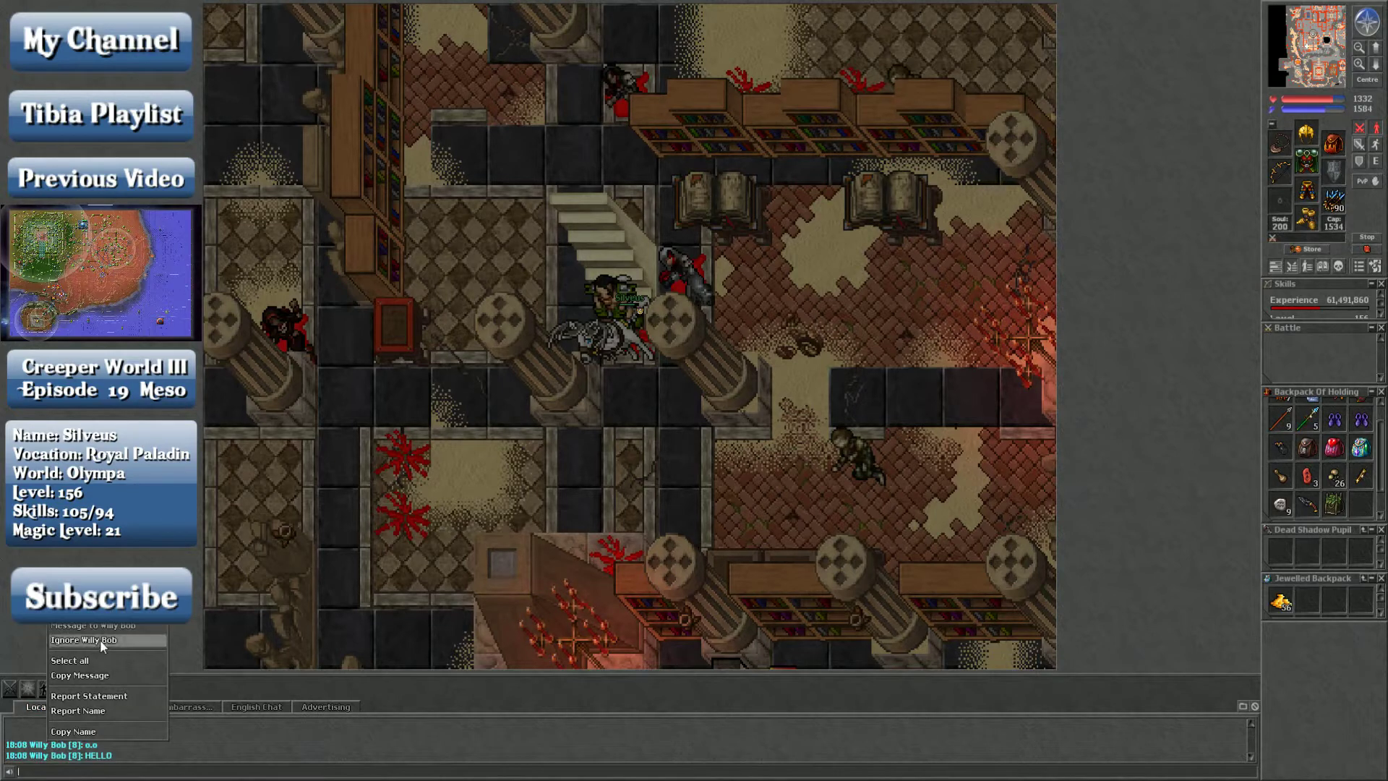
pyautogui.click(100, 639)
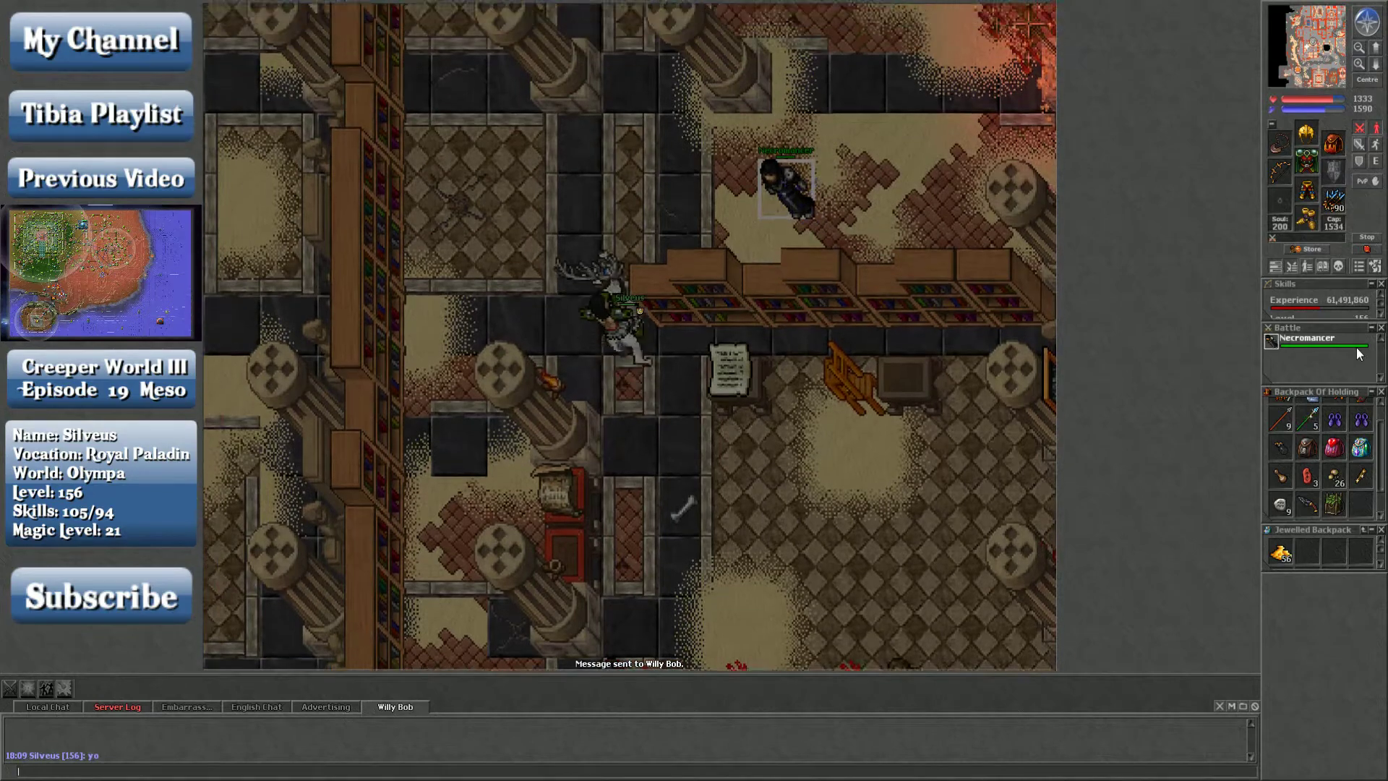
# - Kill a necromancer and move its gold into the Jewelled Backpack
pyautogui.click(1312, 338)
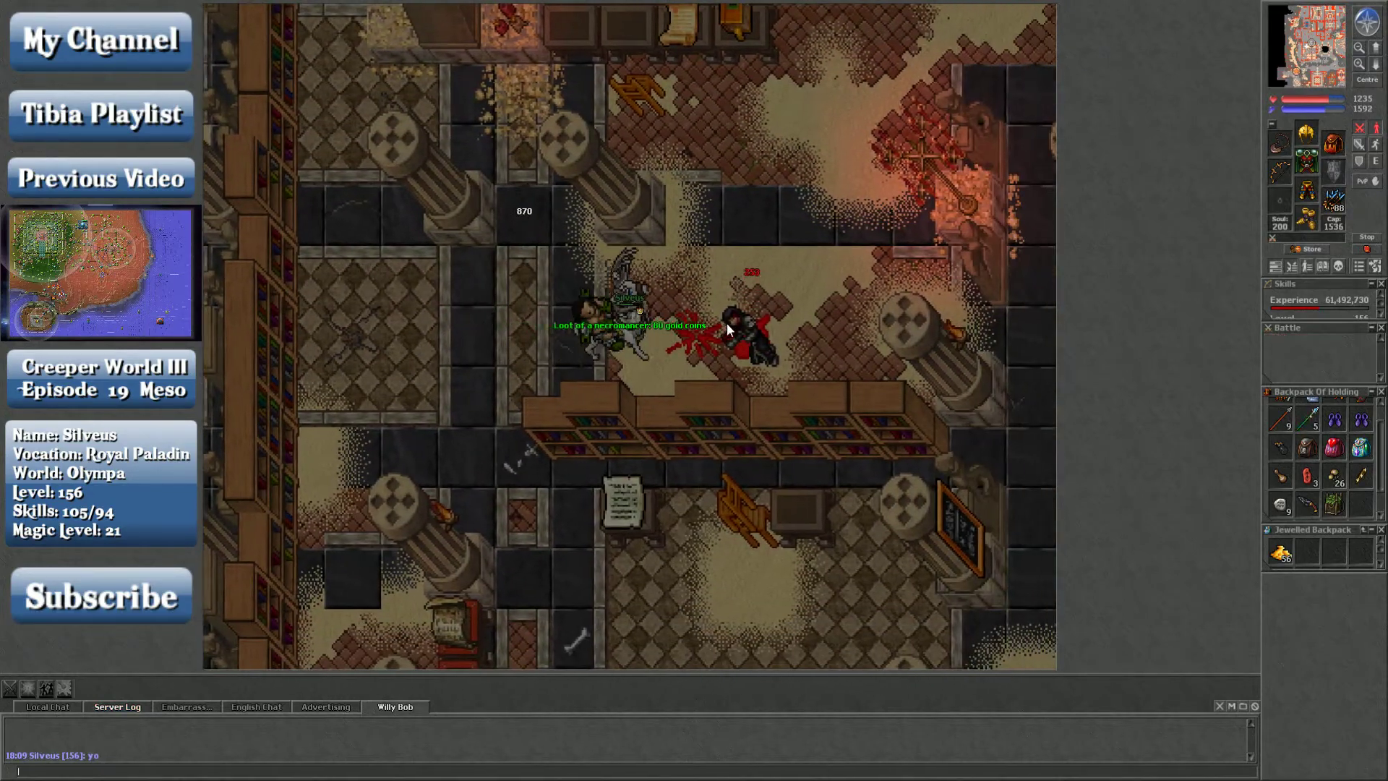
pyautogui.rightClick(726, 323)
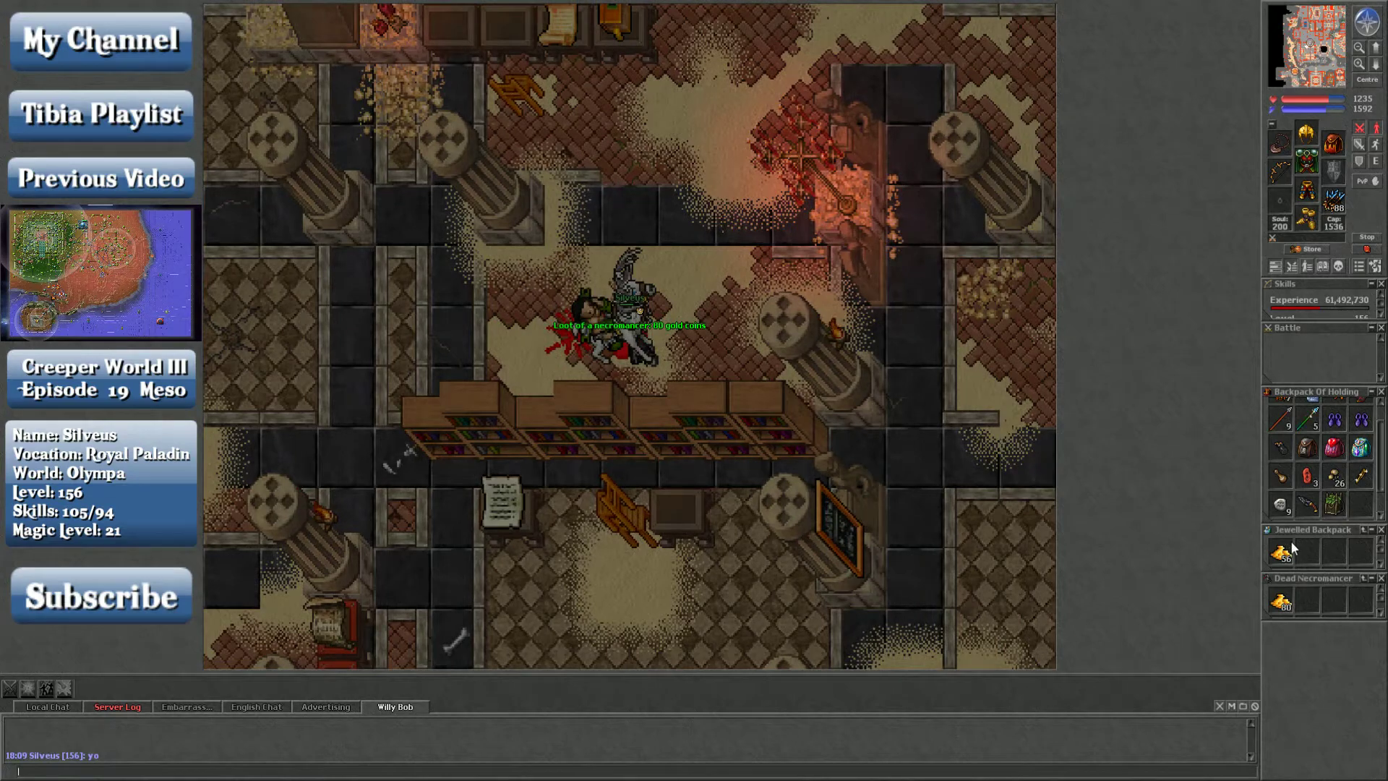
pyautogui.moveTo(1283, 603); pyautogui.dragTo(1290, 550)
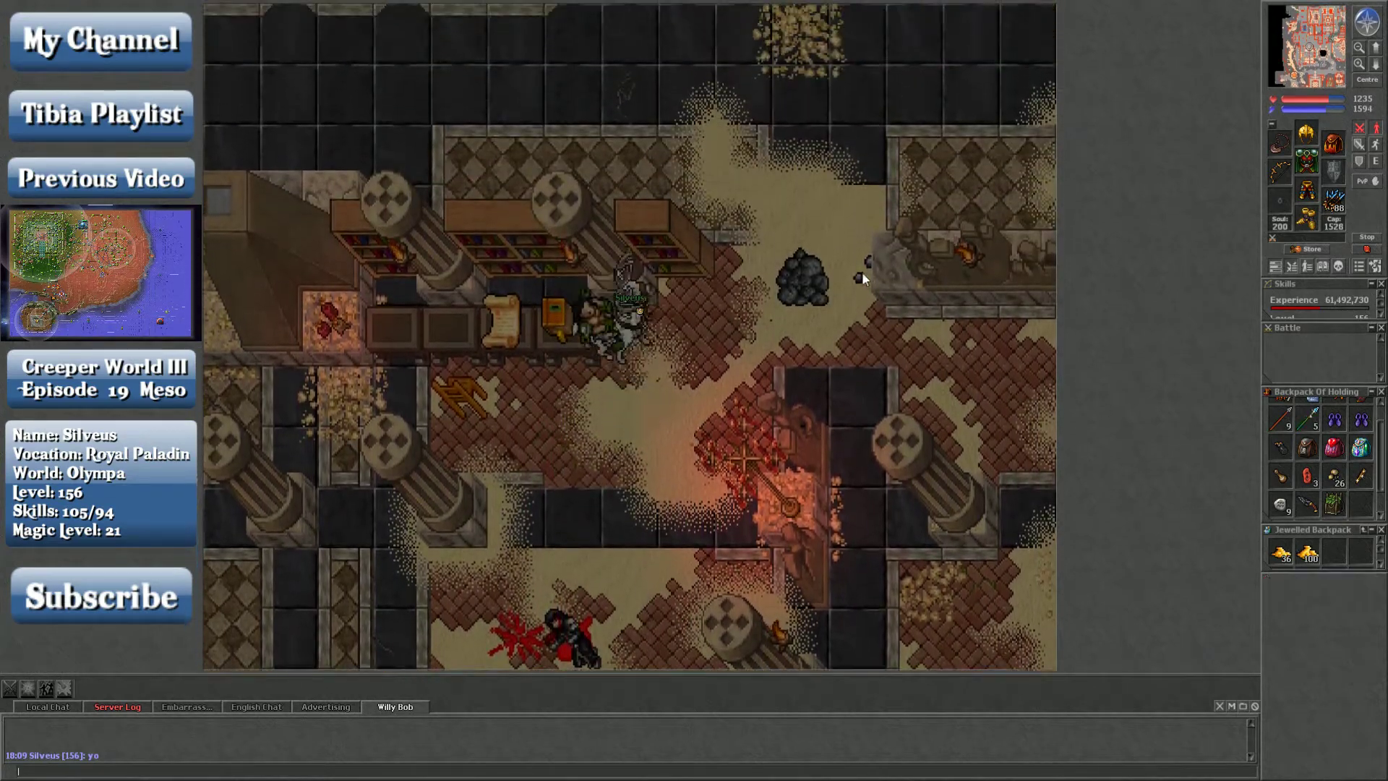
# - Attack the next necromancer, cross the hall north-west, and take the stairs down
pyautogui.click(862, 273)
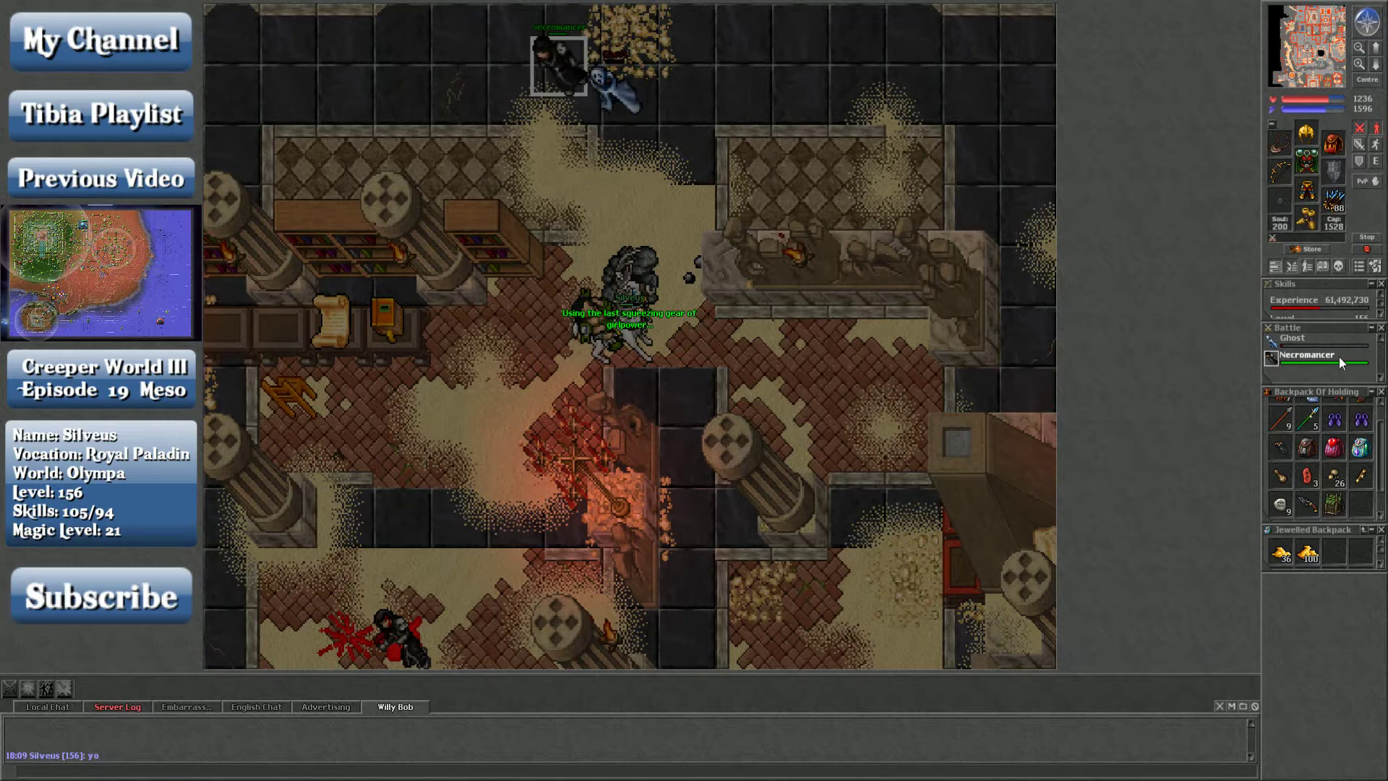
pyautogui.click(1307, 357)
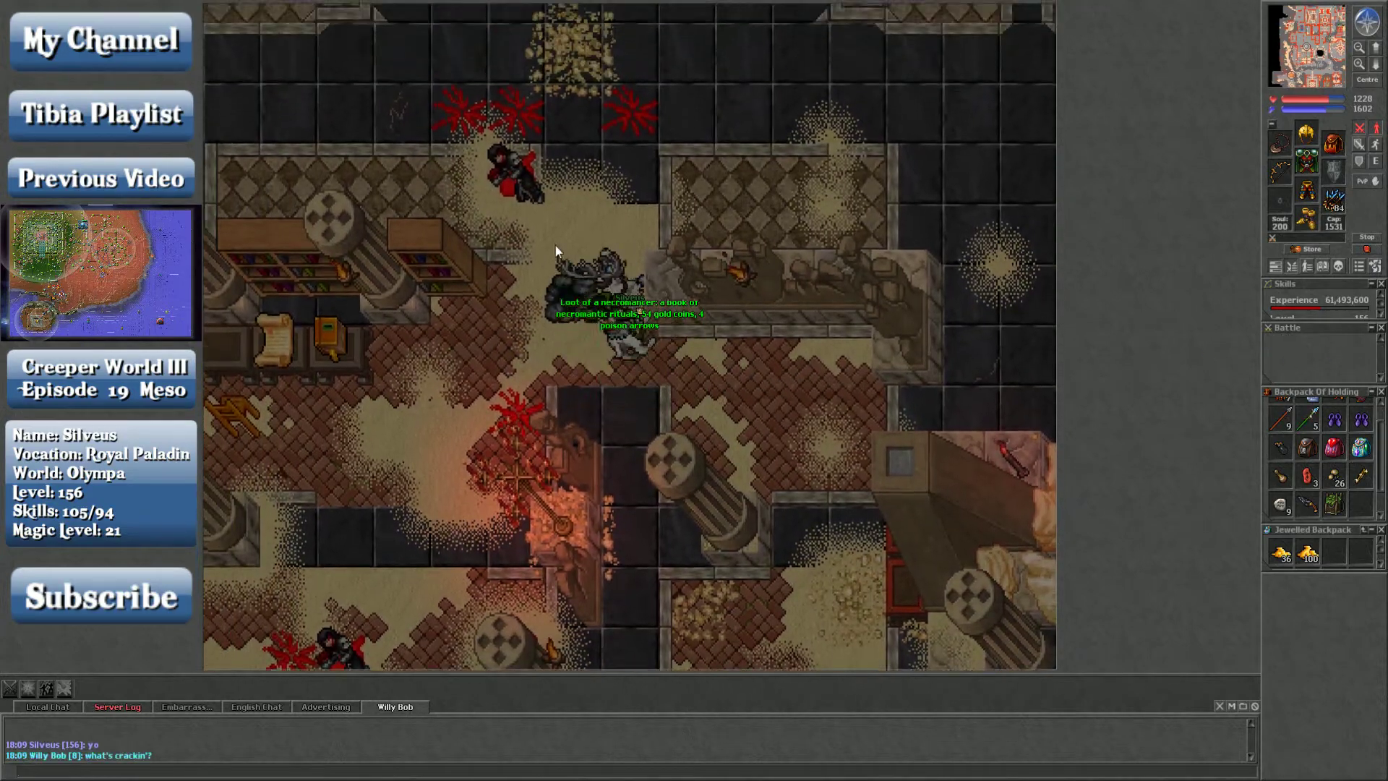
pyautogui.click(556, 246)
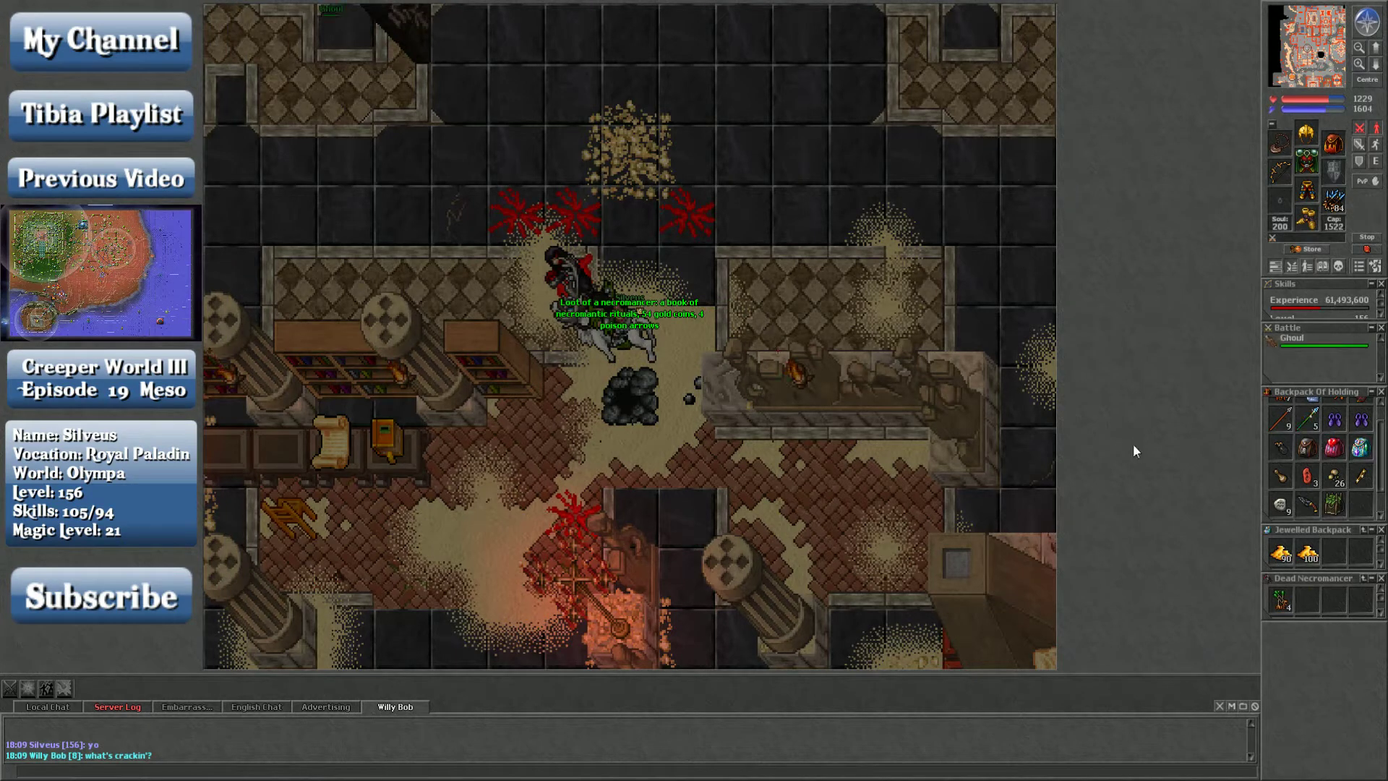
pyautogui.click(650, 390)
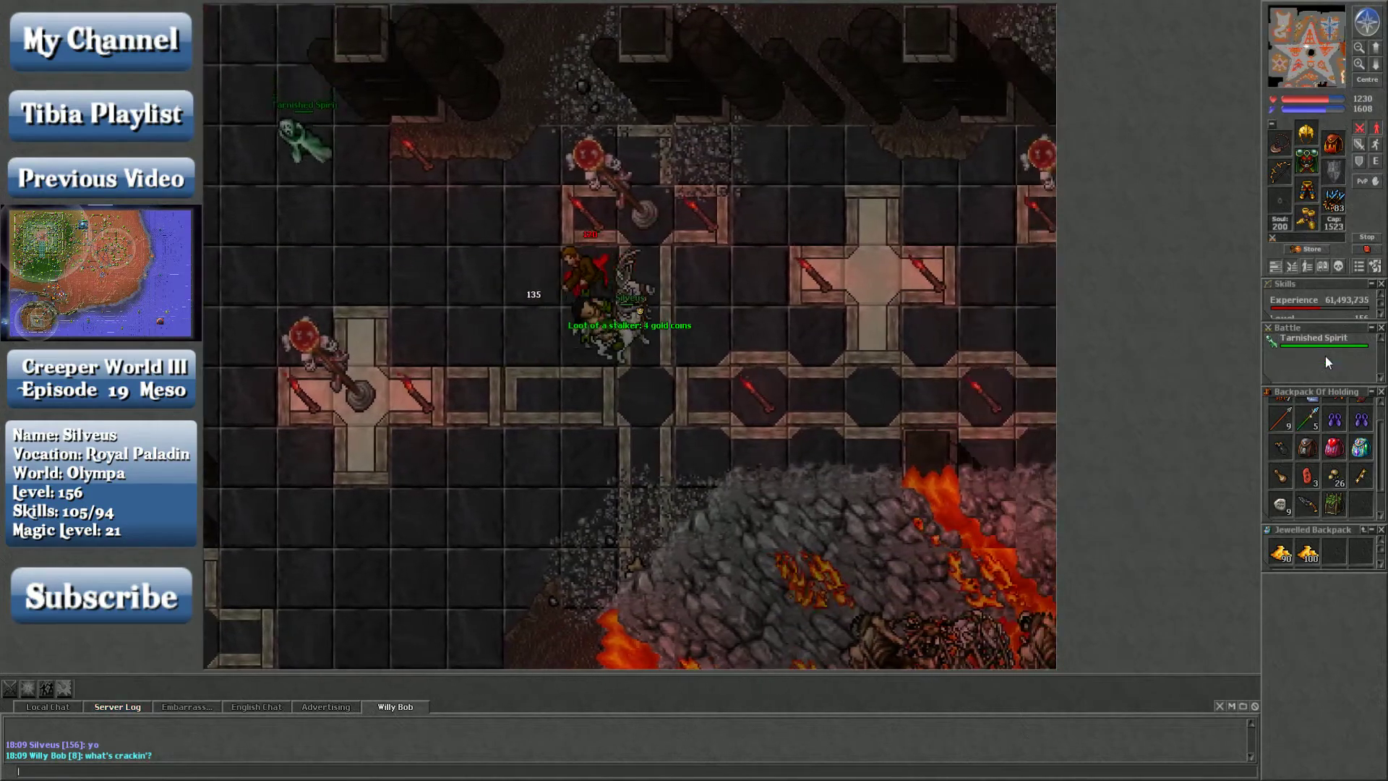
# - Kill a demon skeleton, loot its 33 gold, and attack the necromancer
pyautogui.click(1326, 355)
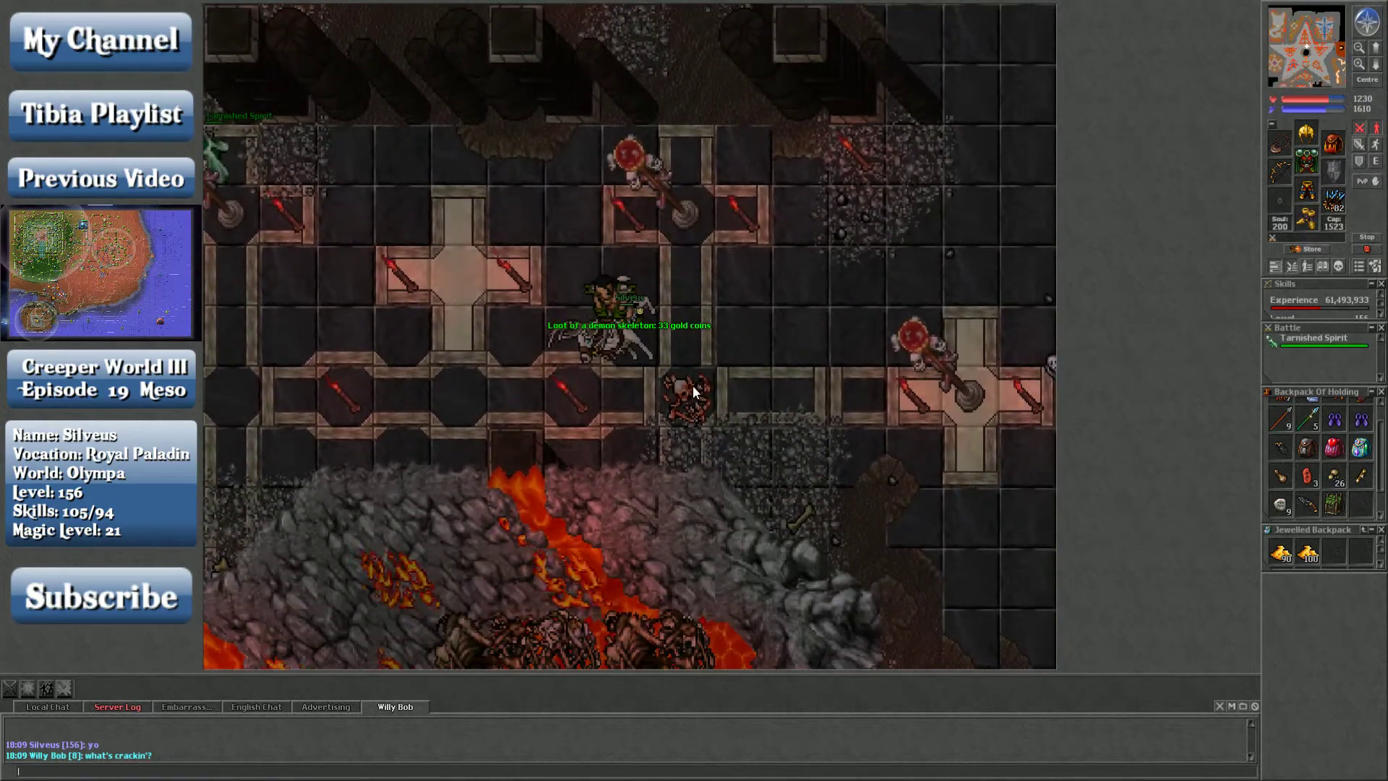
pyautogui.rightClick(693, 386)
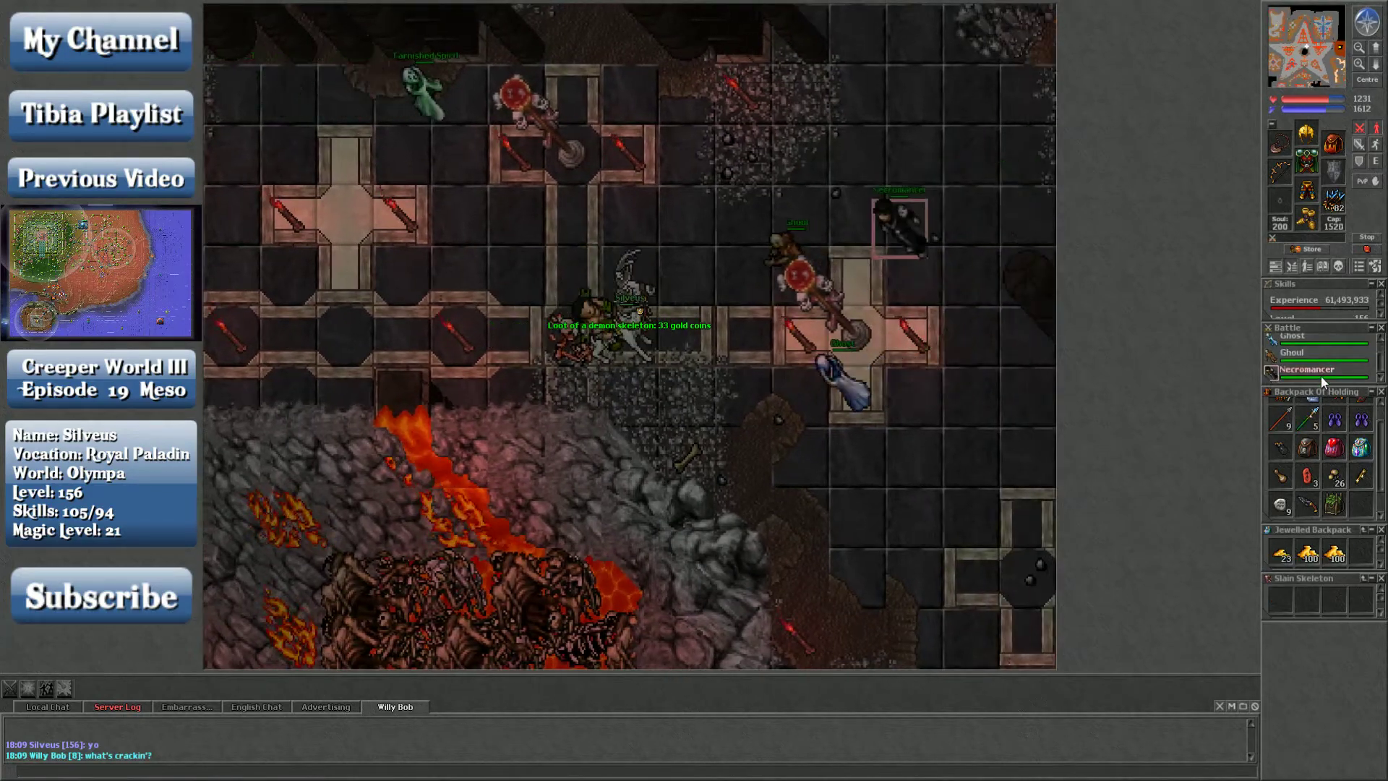
pyautogui.click(1321, 375)
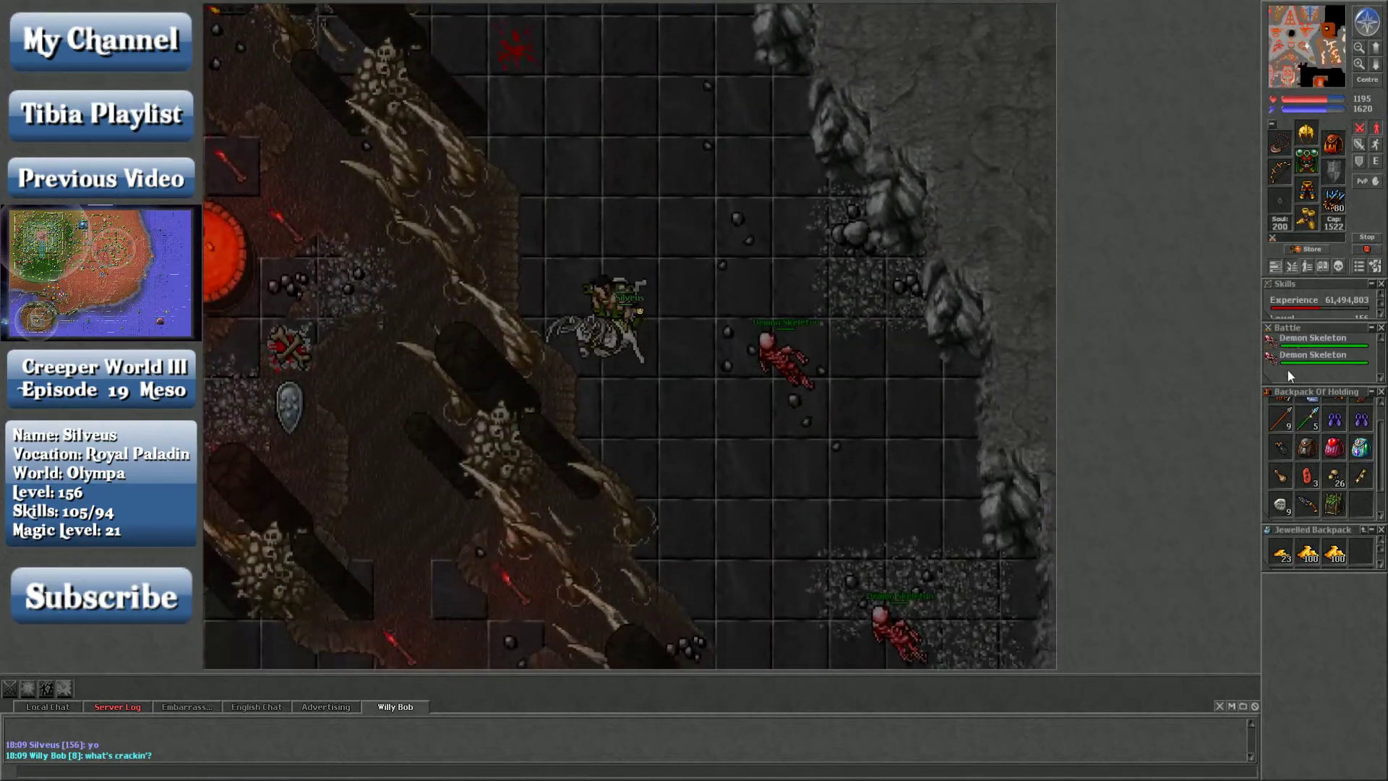
# - Kill a demon skeleton, open its corpse, and move toward the next skeleton
pyautogui.click(1312, 337)
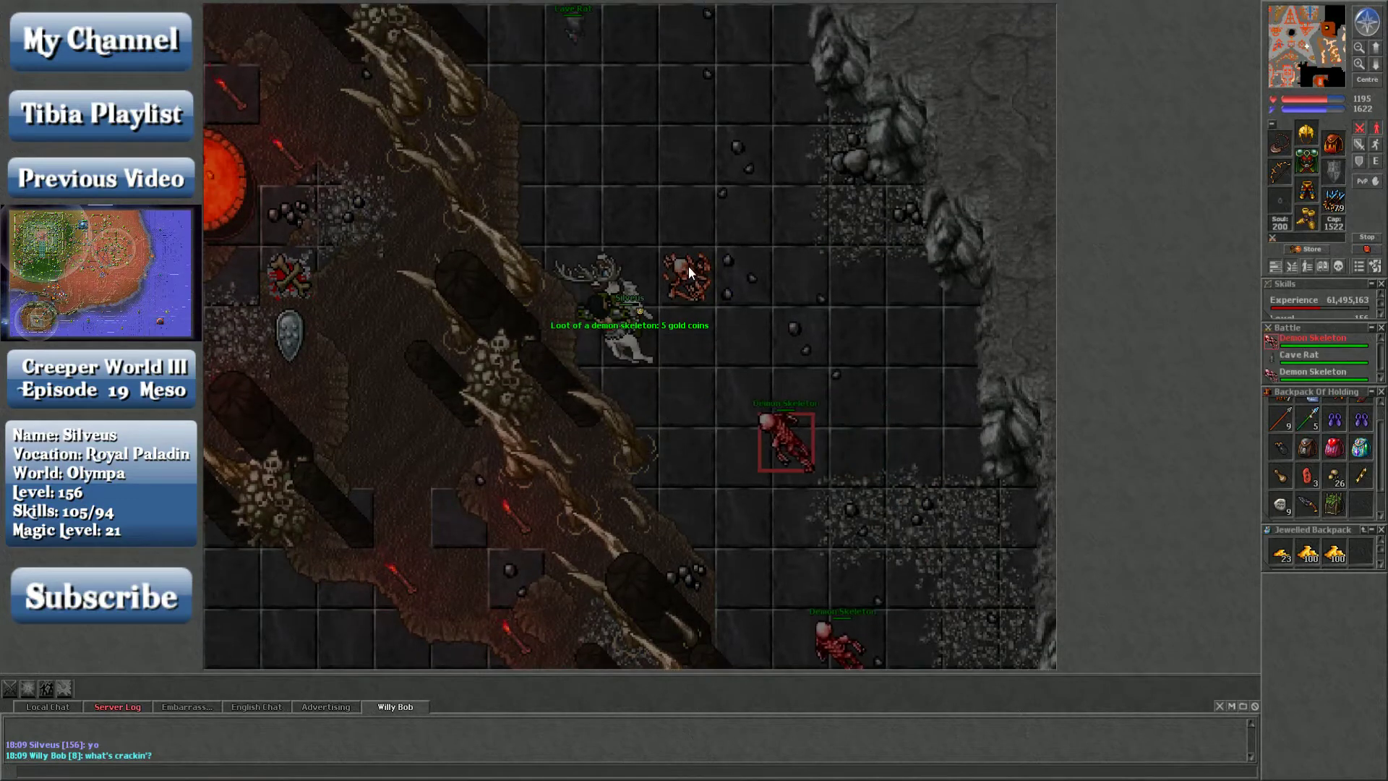
pyautogui.rightClick(686, 274)
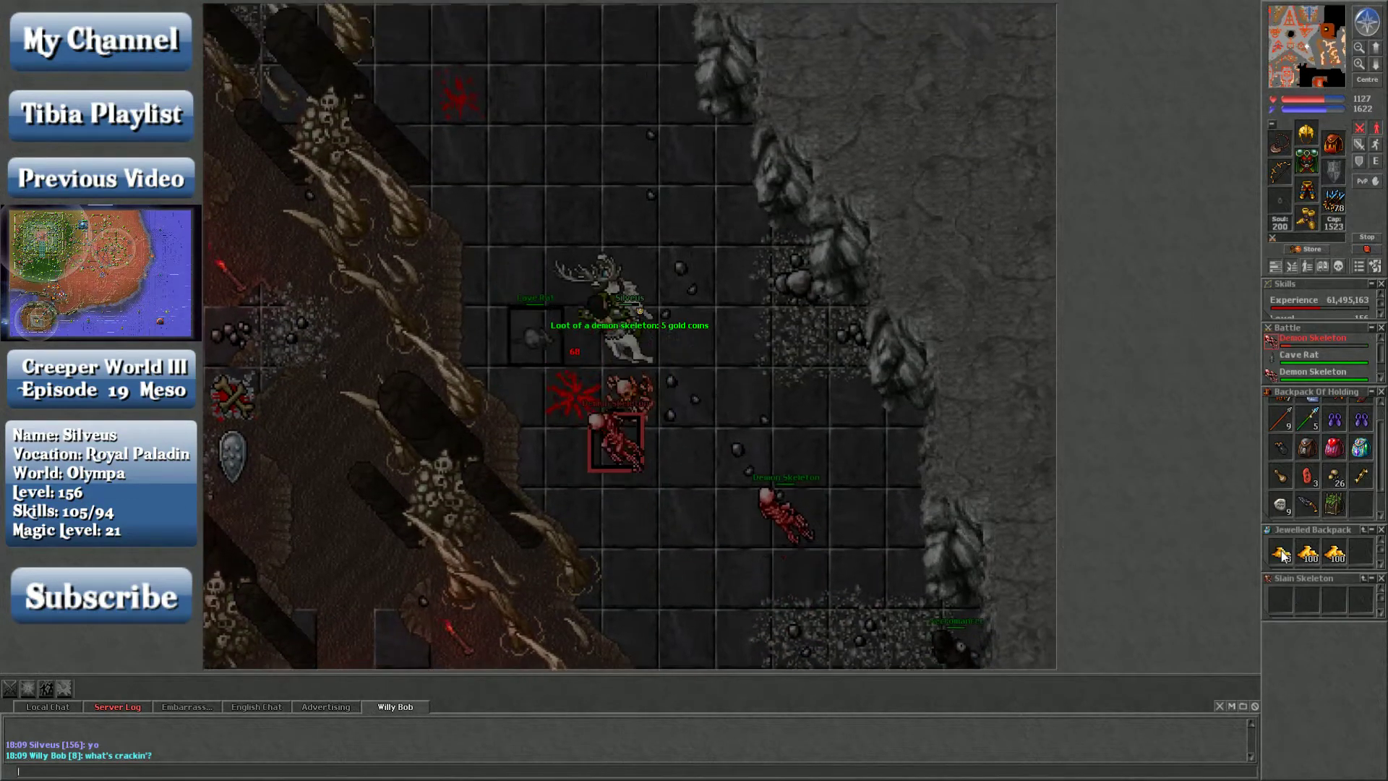
pyautogui.click(1312, 354)
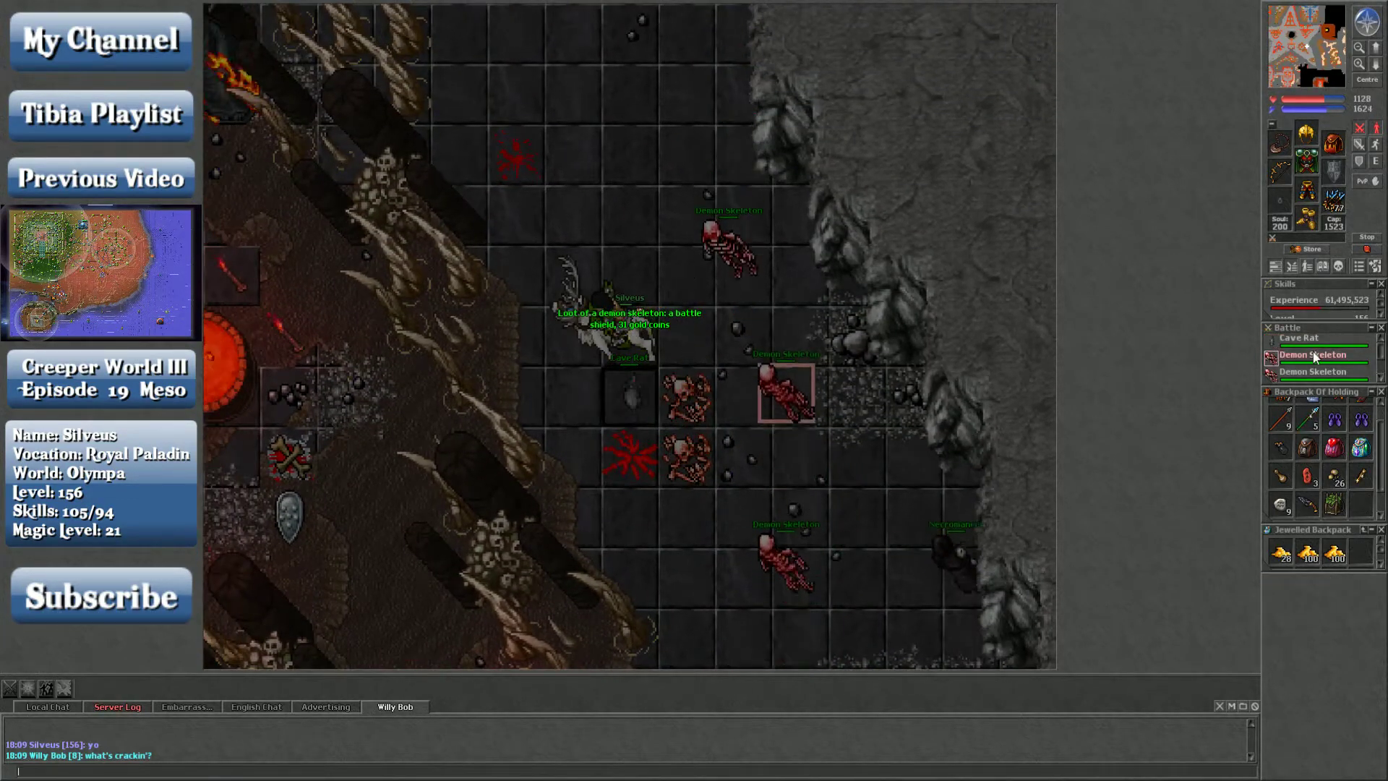
pyautogui.click(695, 368)
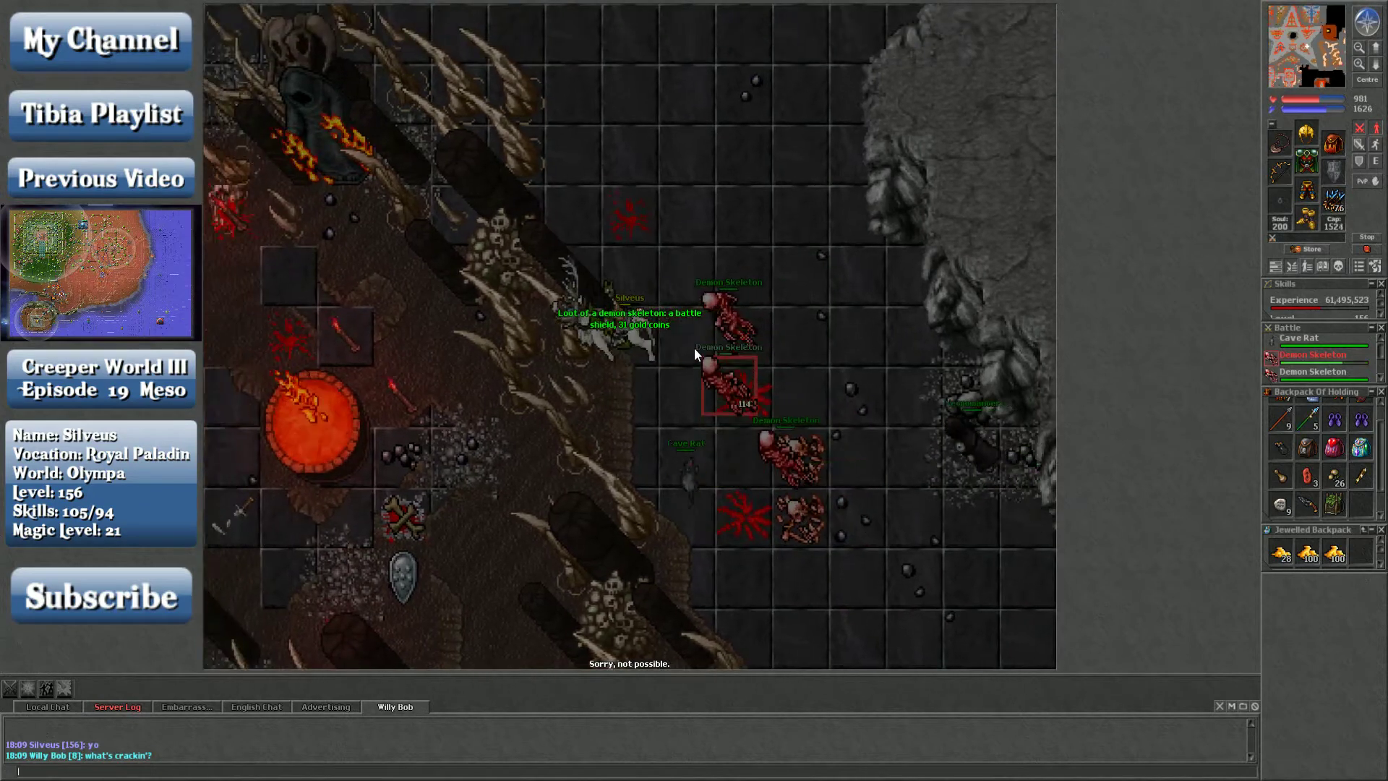
pyautogui.click(695, 348)
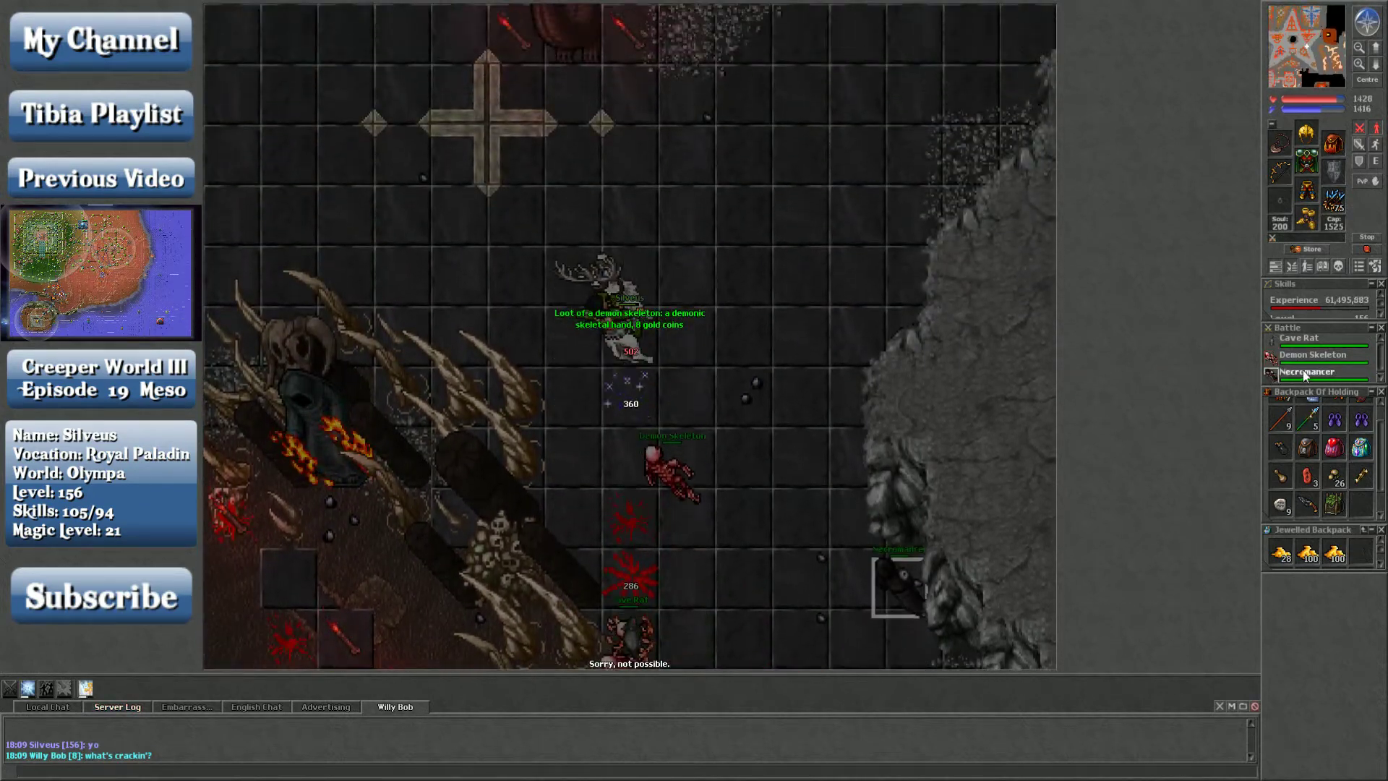
# - Fight the demon skeletons, finish off the necromancer, and open its corpse
pyautogui.click(1313, 355)
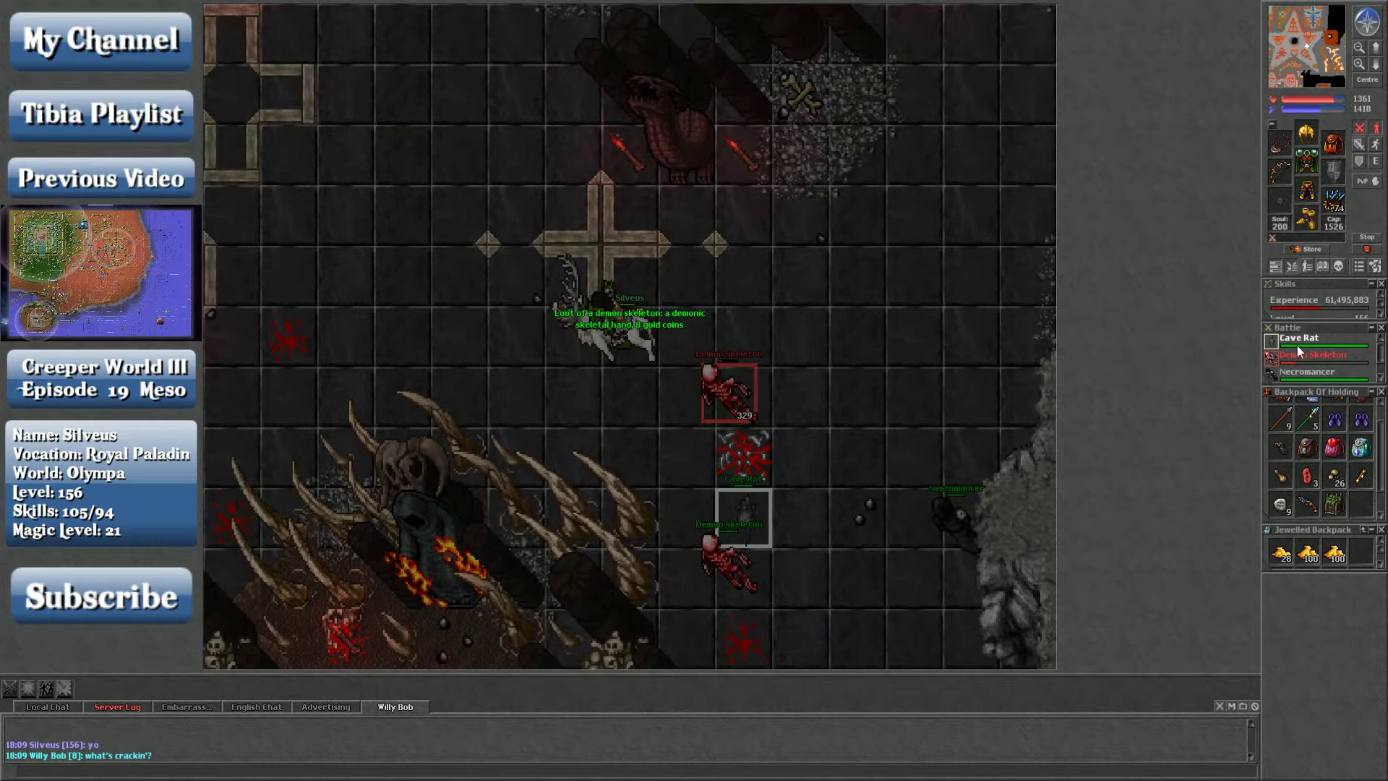
pyautogui.click(787, 368)
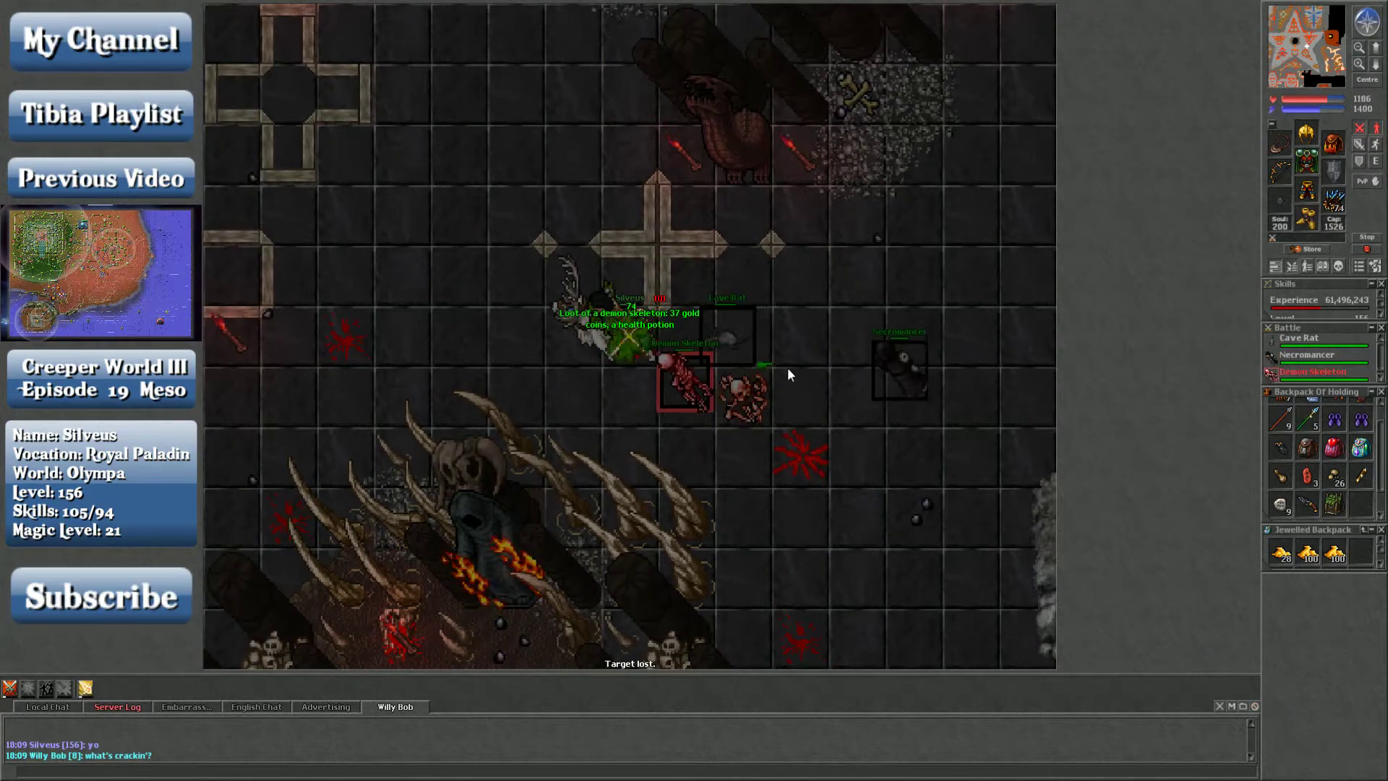
pyautogui.click(1314, 354)
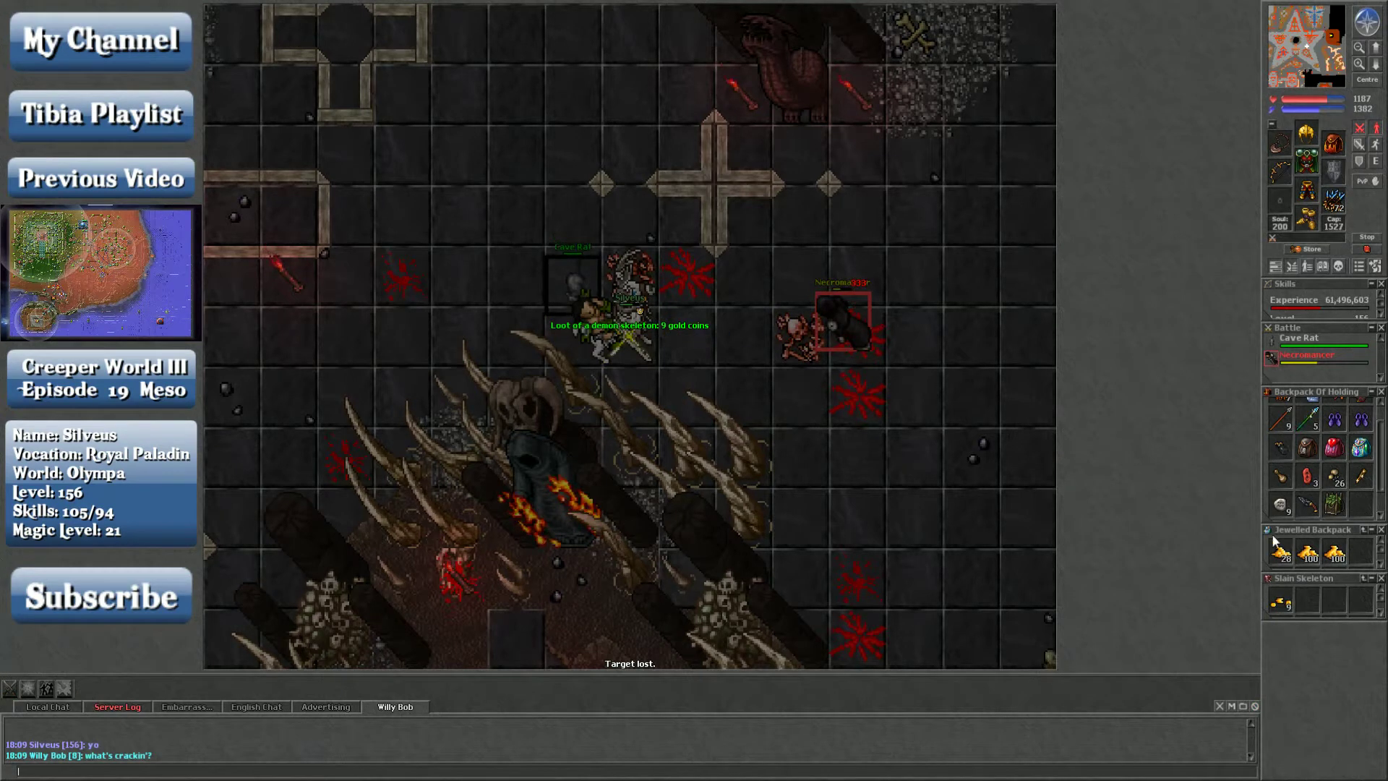
pyautogui.click(730, 308)
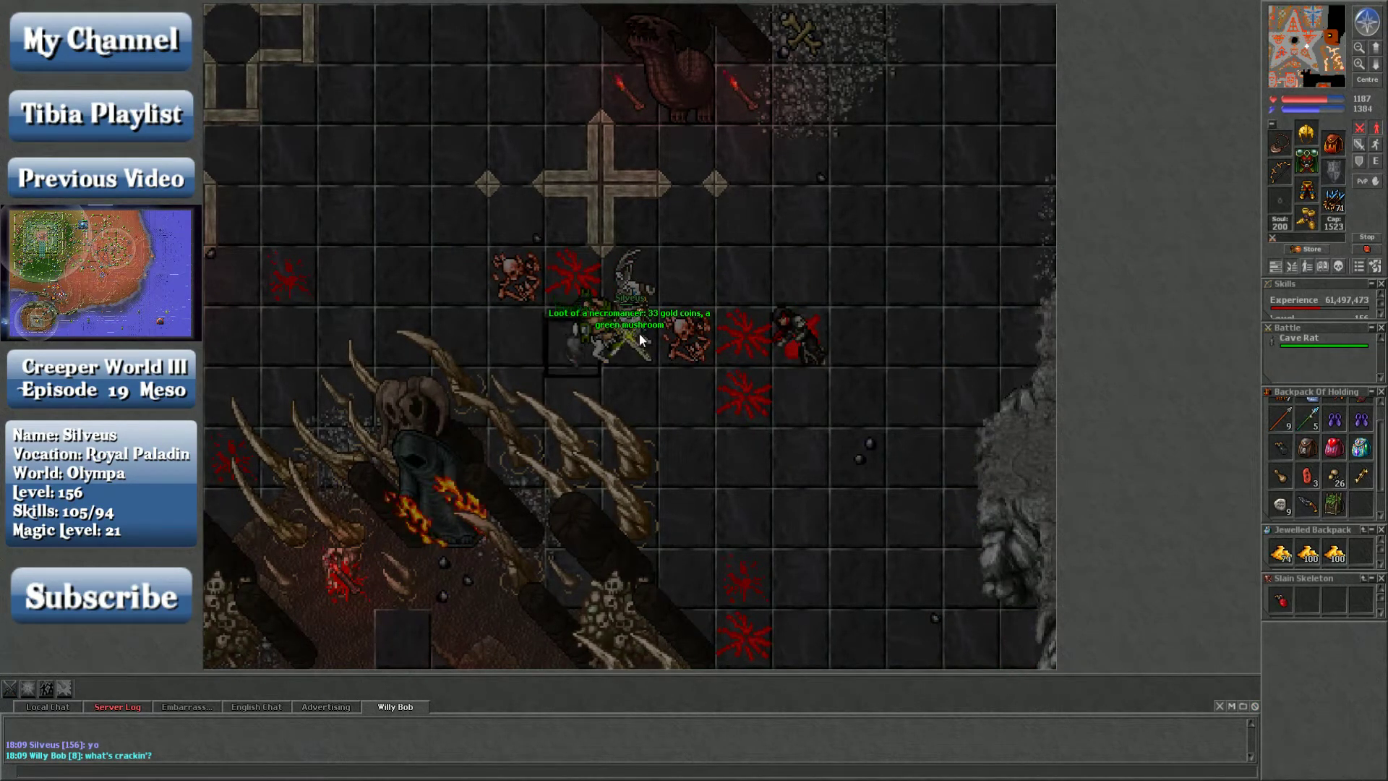
pyautogui.rightClick(640, 339)
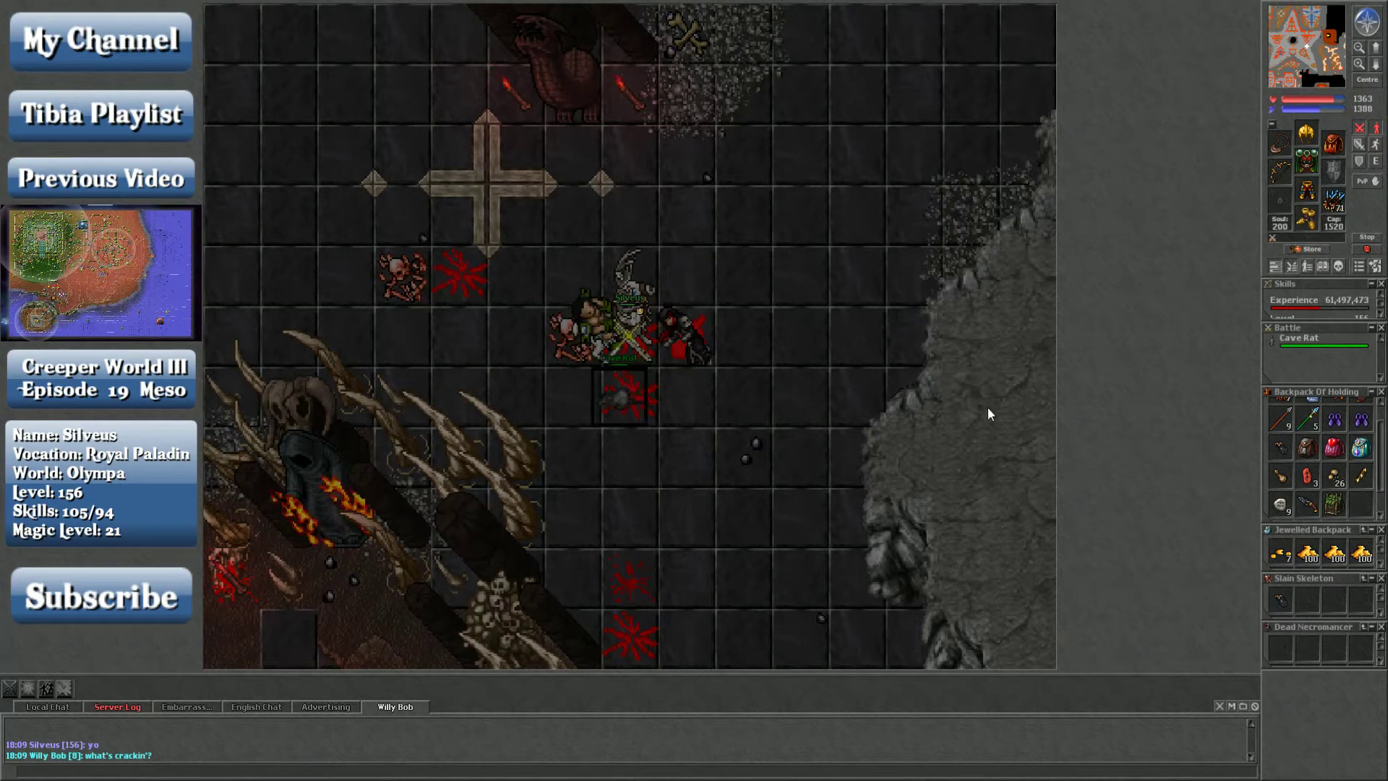
# - In the cave, kill a demon skeleton (10 gold, 3 throwing stars) and read the Halls of Sacrifice sign
pyautogui.click(667, 366)
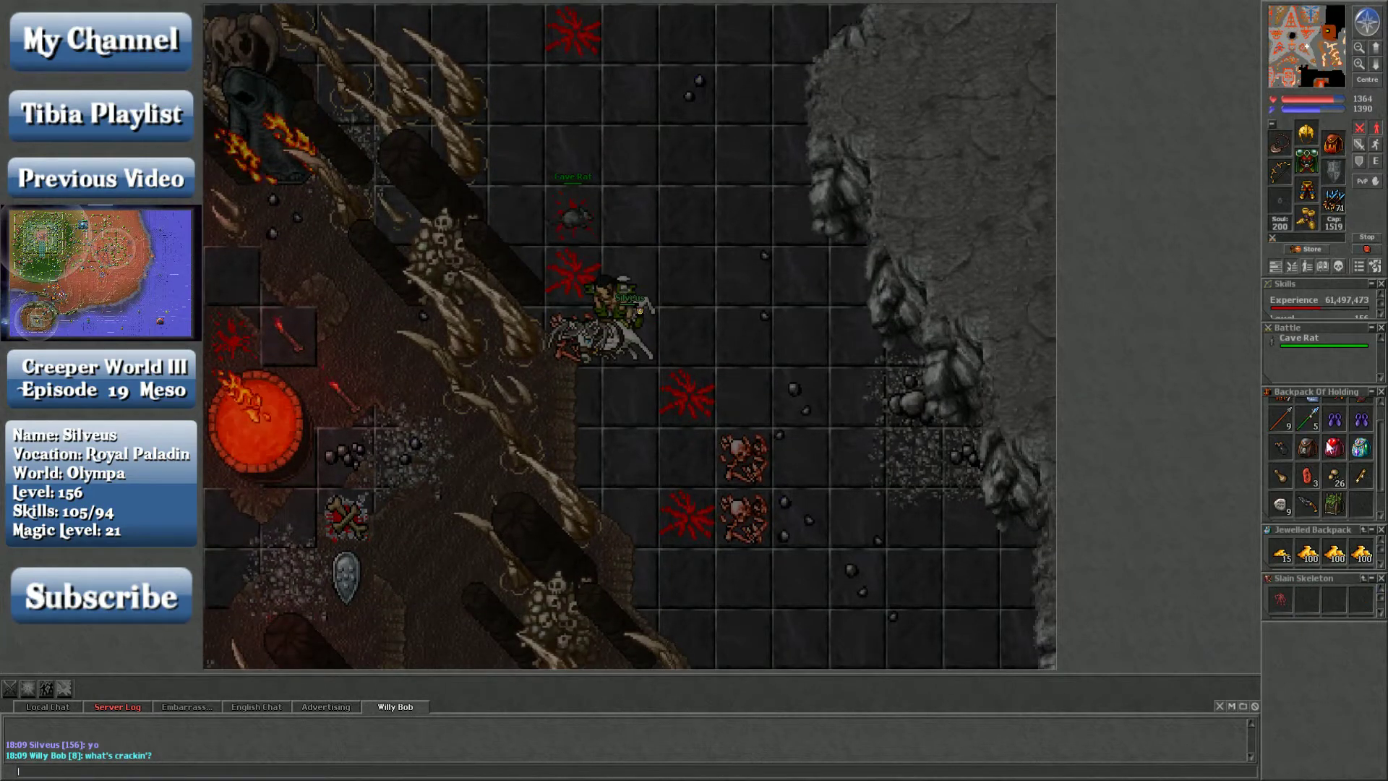
pyautogui.click(754, 411)
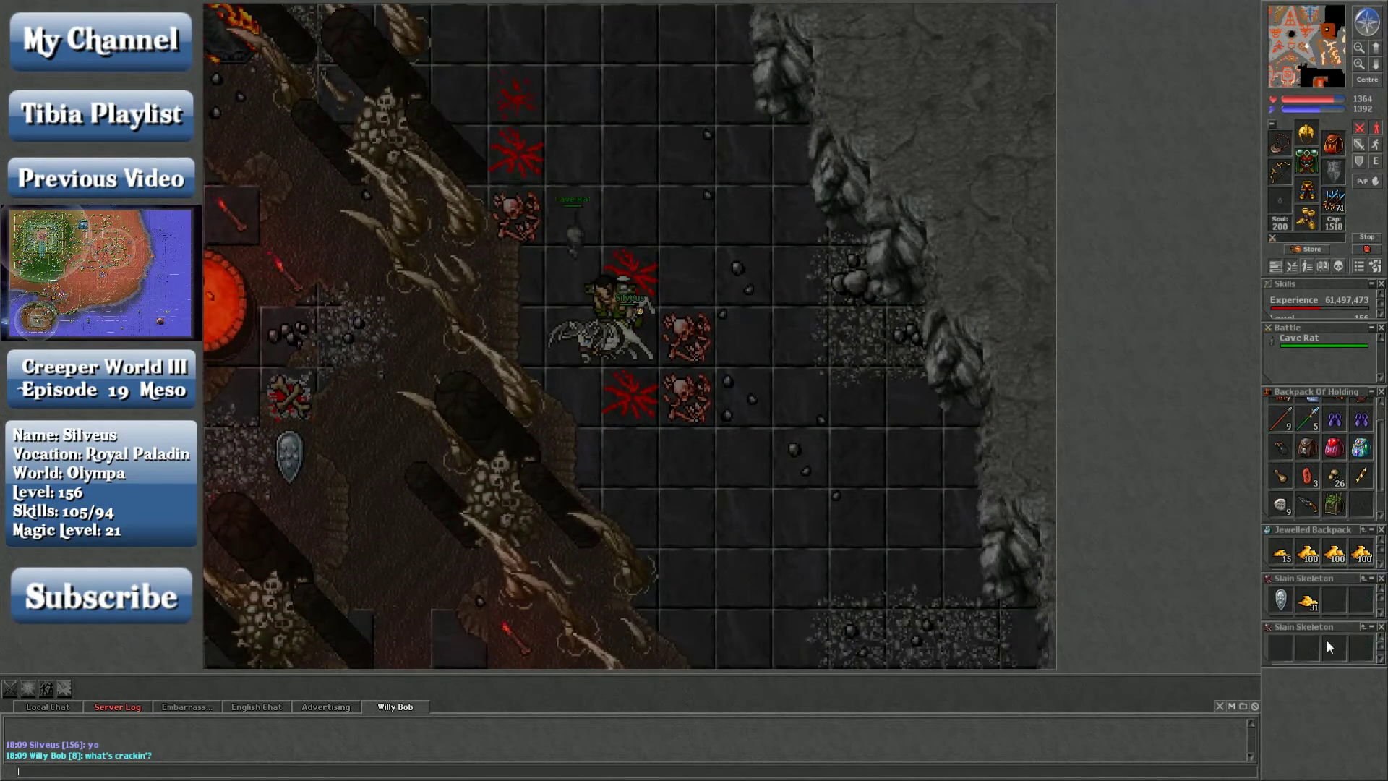
pyautogui.click(667, 413)
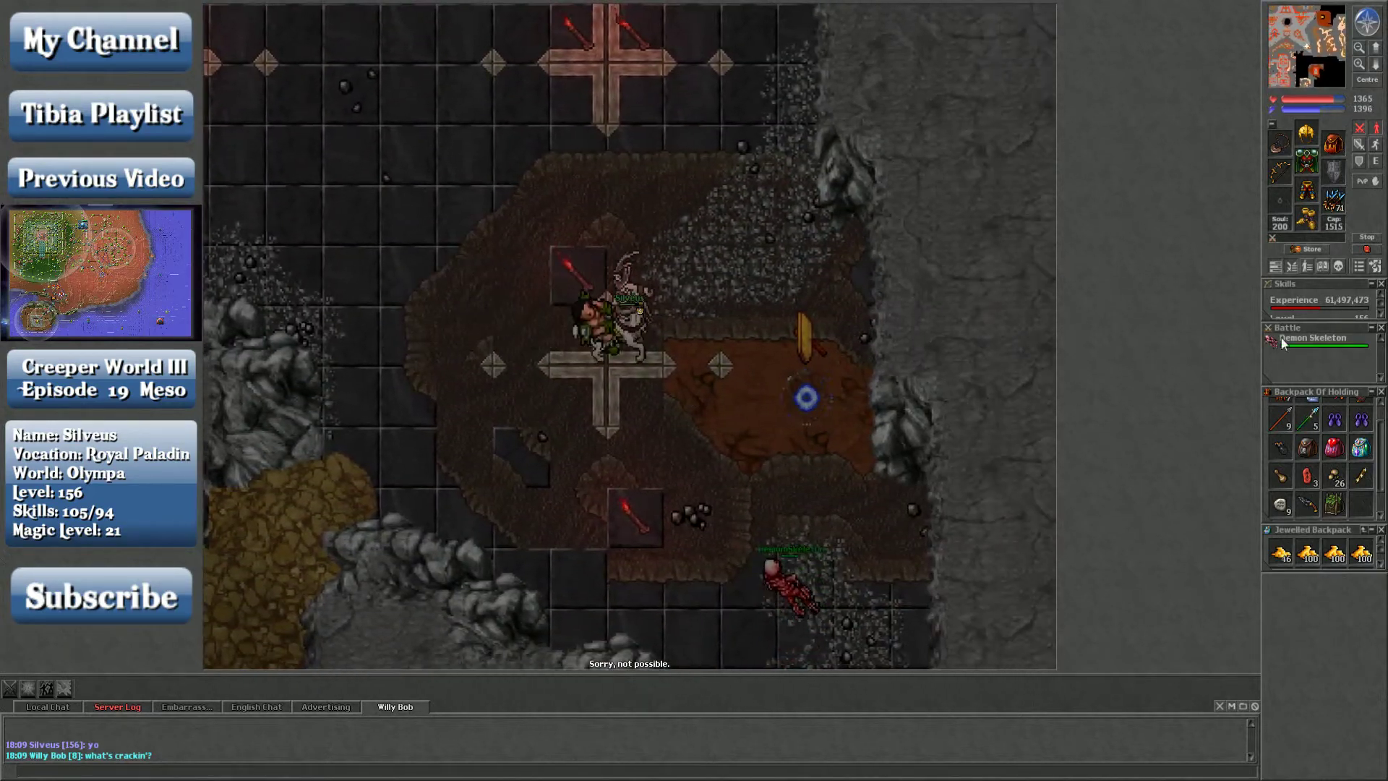
pyautogui.click(1312, 337)
pyautogui.click(897, 367)
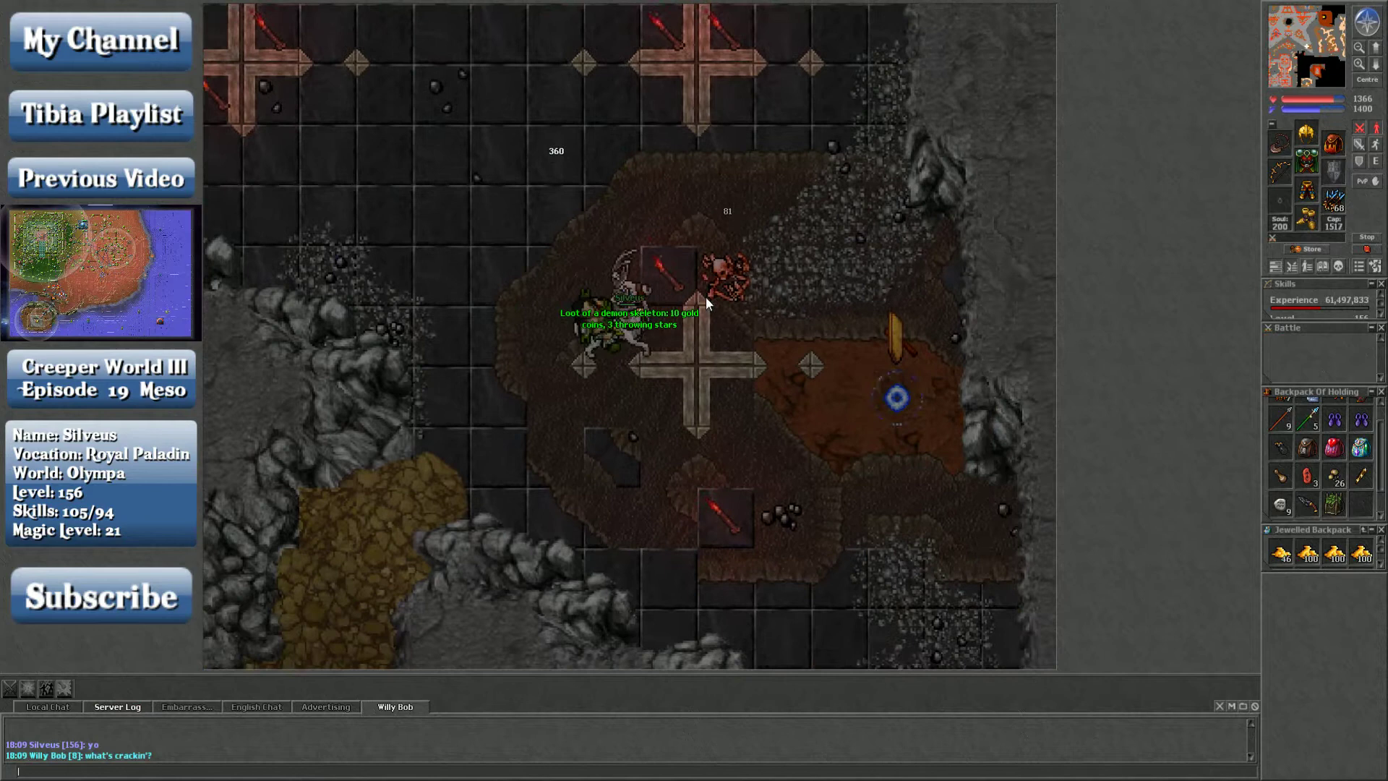
pyautogui.rightClick(758, 313)
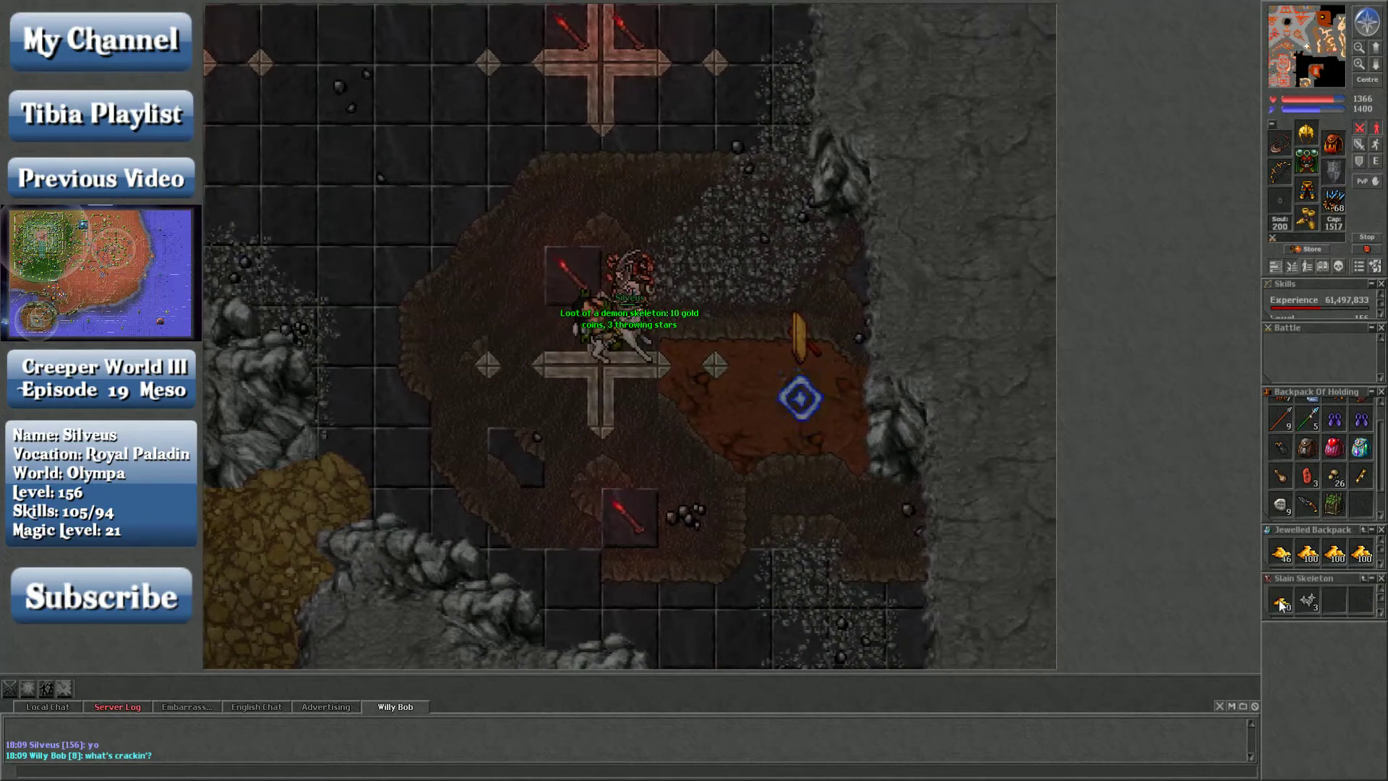
pyautogui.click(801, 335)
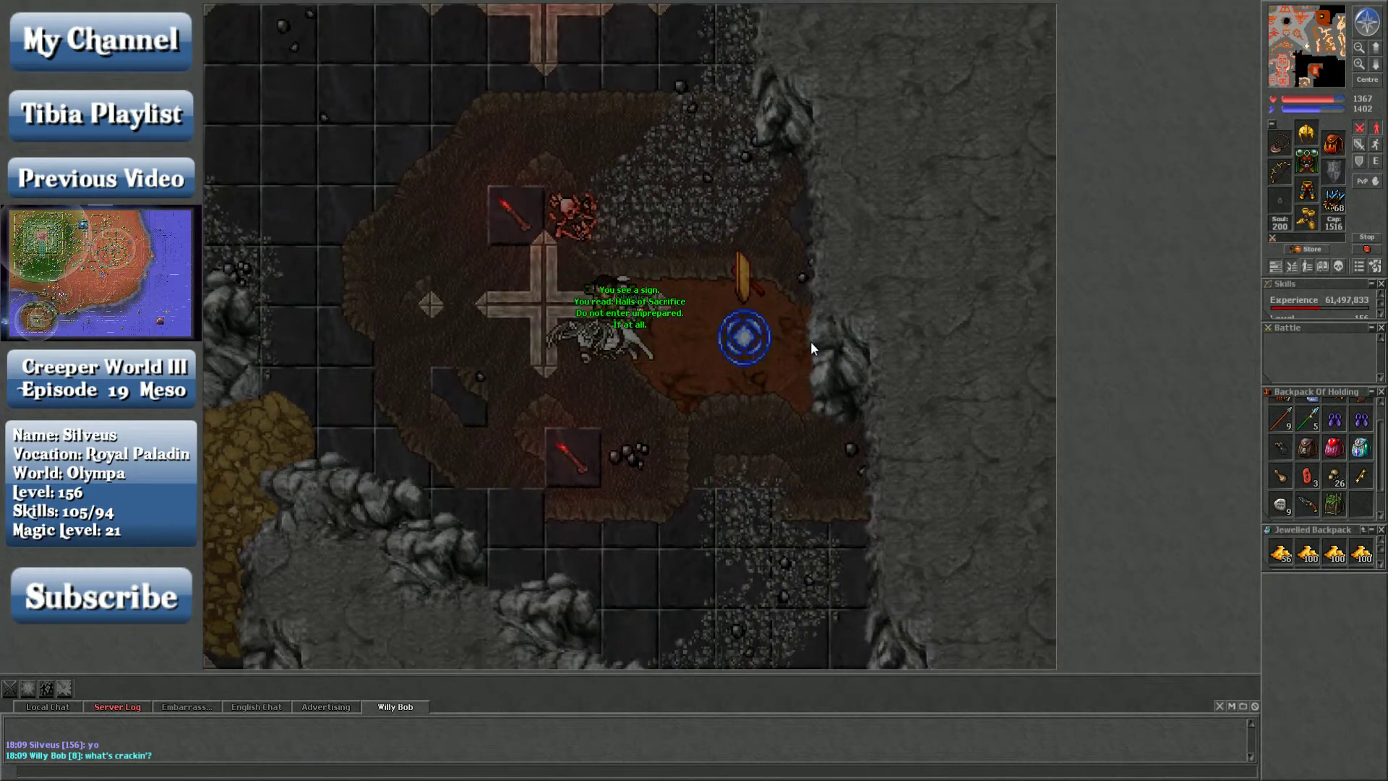
# - Take the portal into the boss room, kill Necropharus, and open his corpse
pyautogui.click(810, 342)
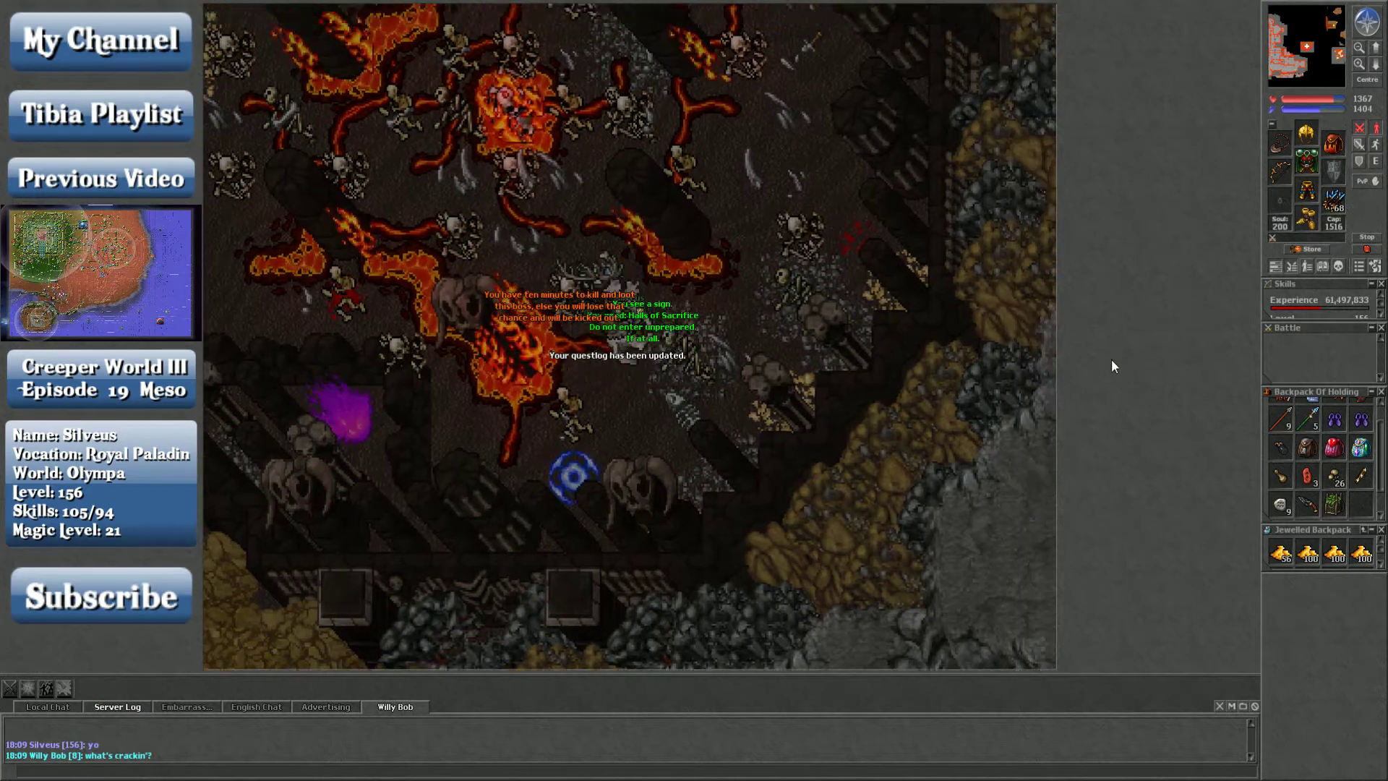
pyautogui.click(1312, 338)
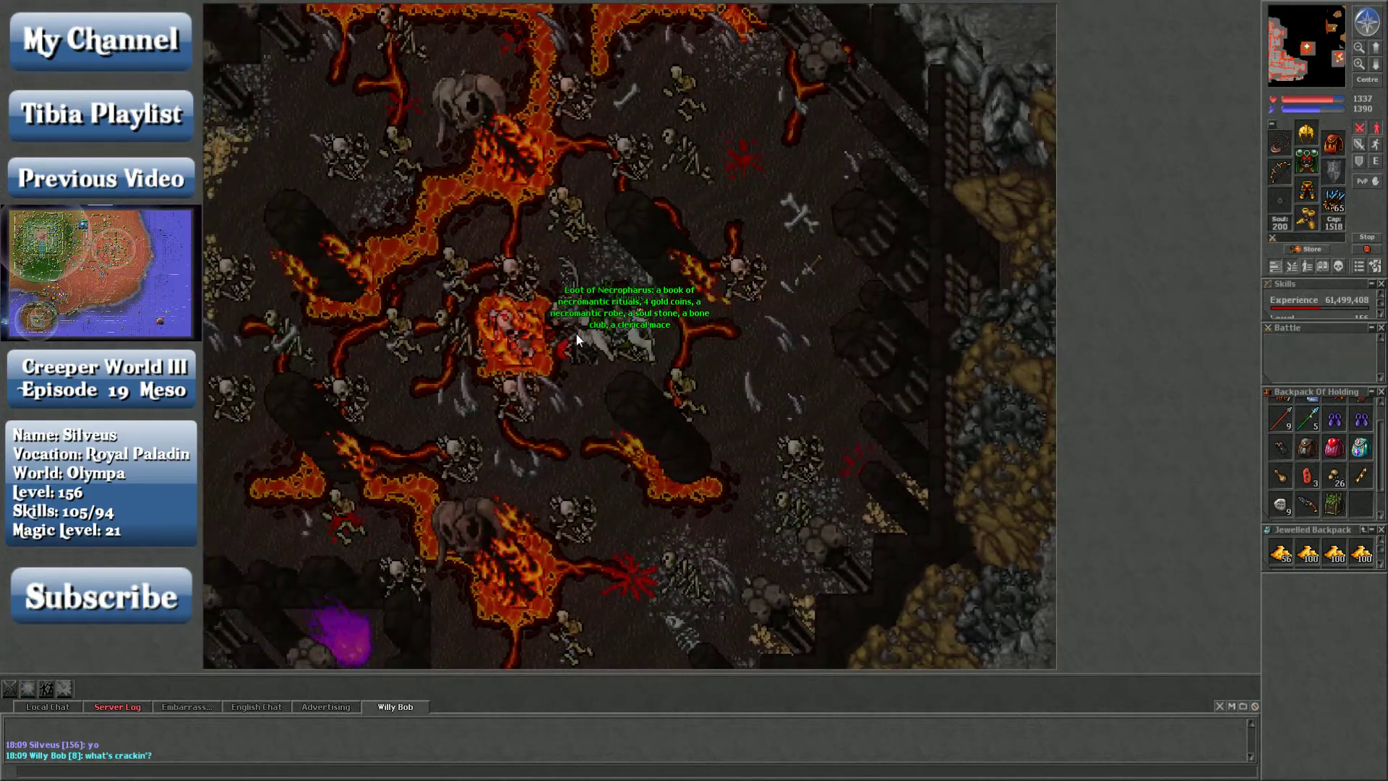
pyautogui.rightClick(575, 334)
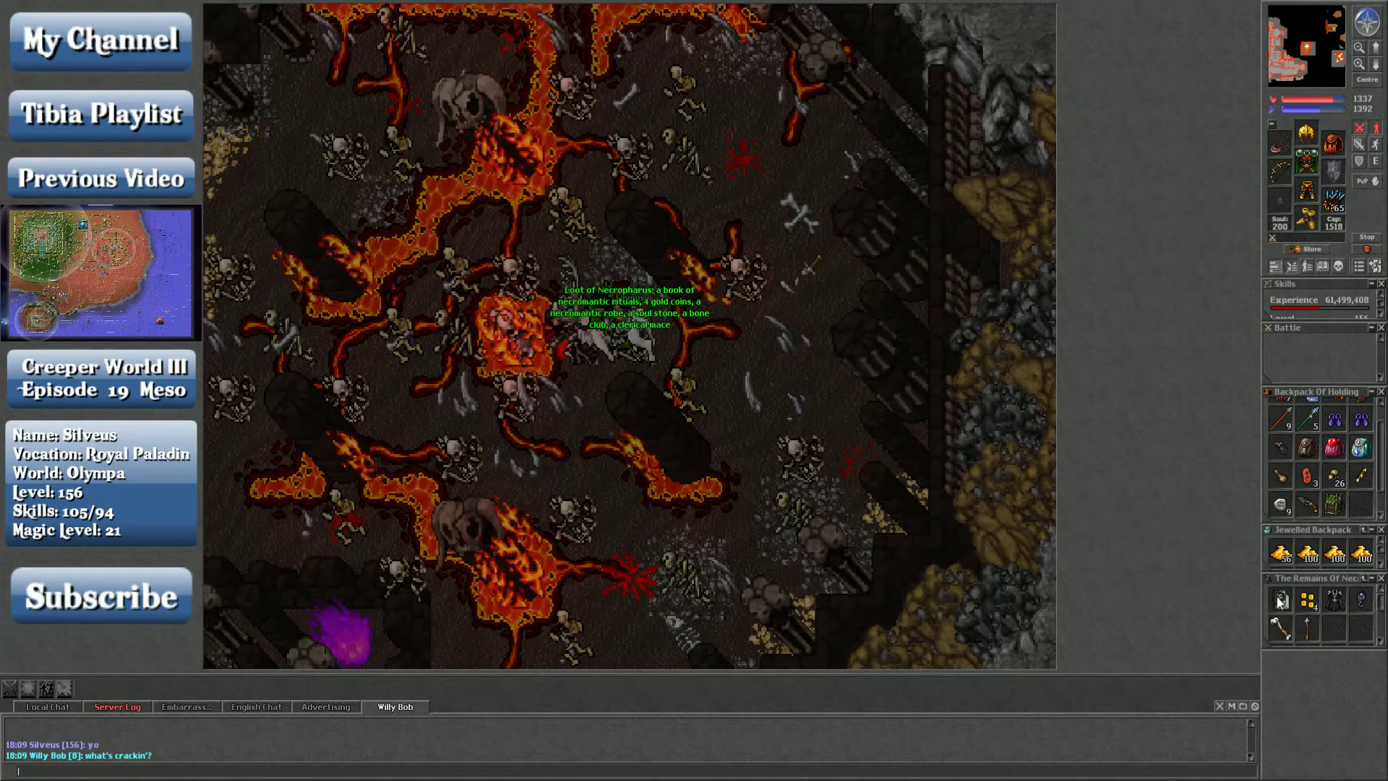
# - Move the gold, soul stone, and bone club into the Backpack of Holding
pyautogui.moveTo(1281, 599); pyautogui.dragTo(1360, 446)
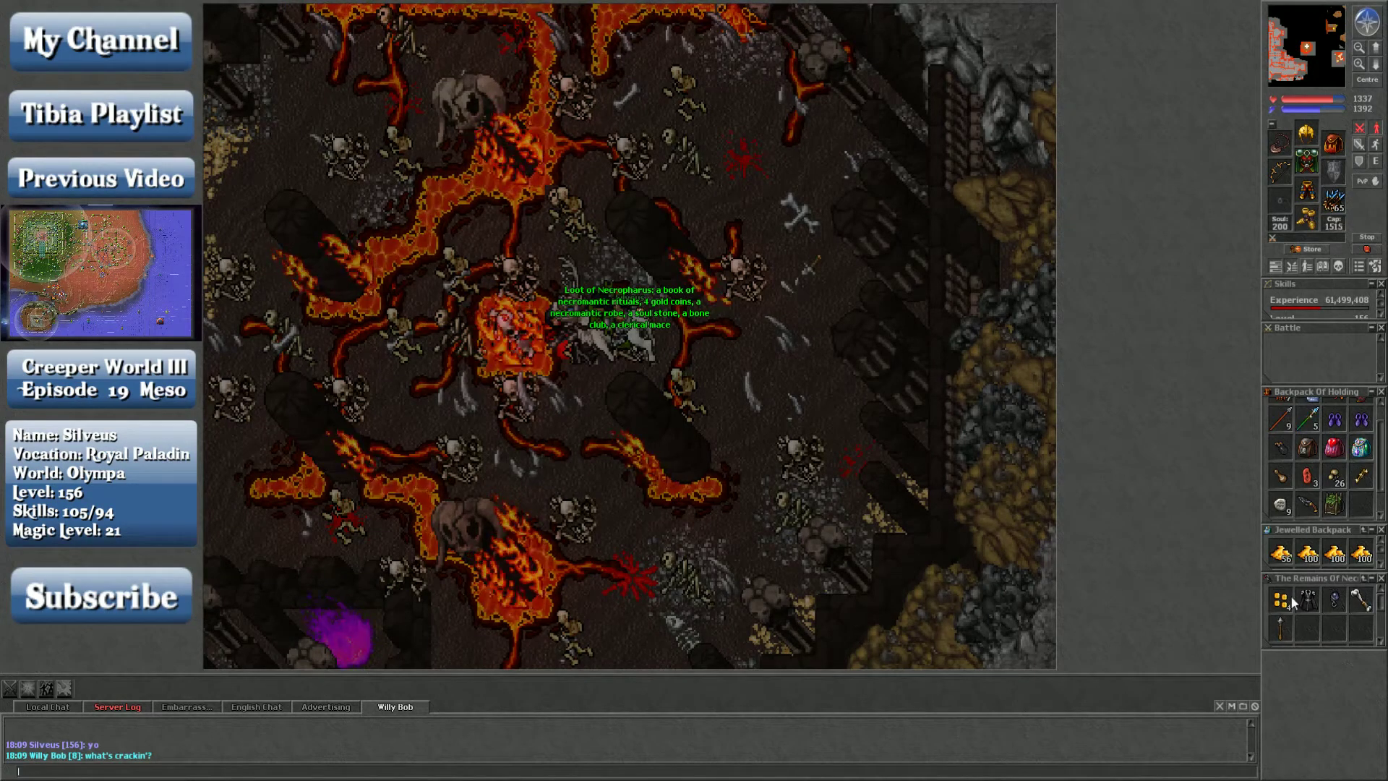
pyautogui.moveTo(1281, 598); pyautogui.dragTo(1362, 450)
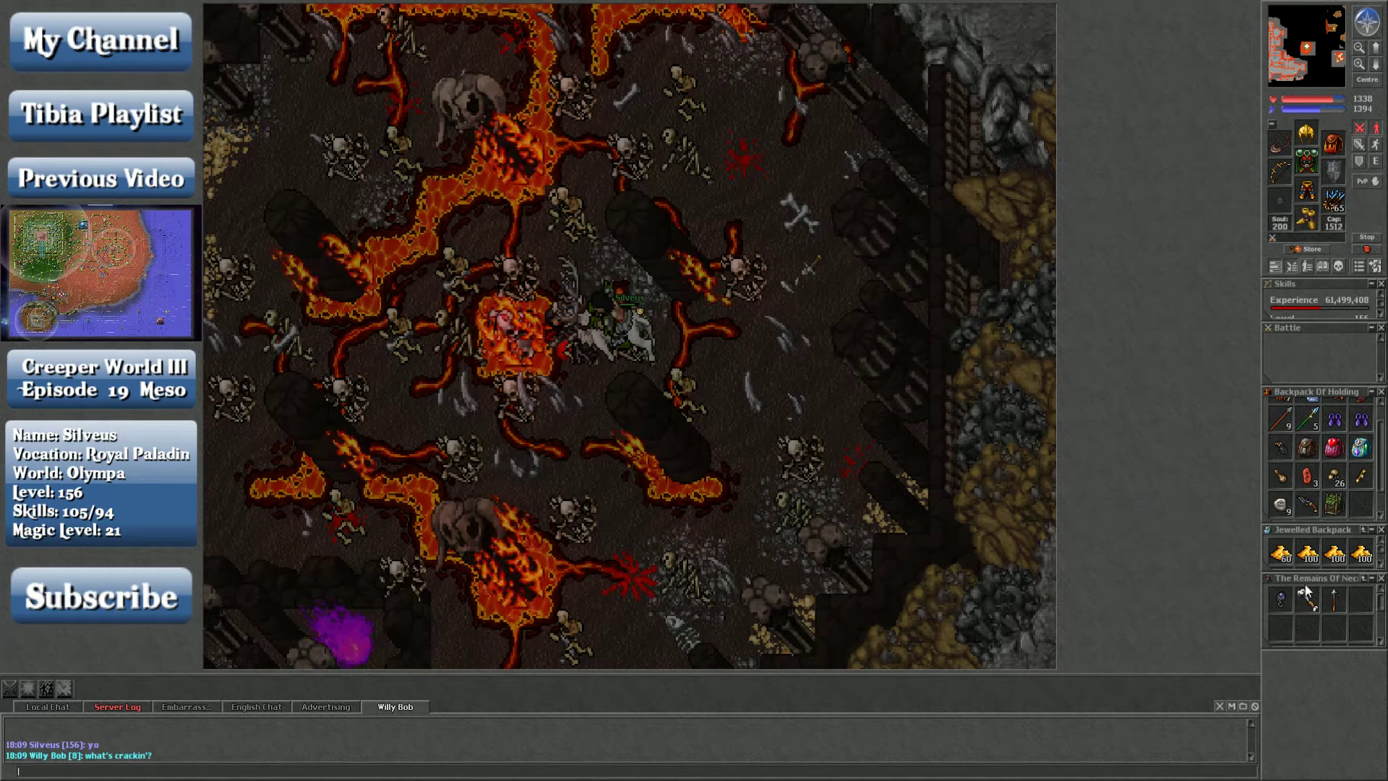
pyautogui.keyDown('shift'); pyautogui.click(1288, 601); pyautogui.keyUp('shift')
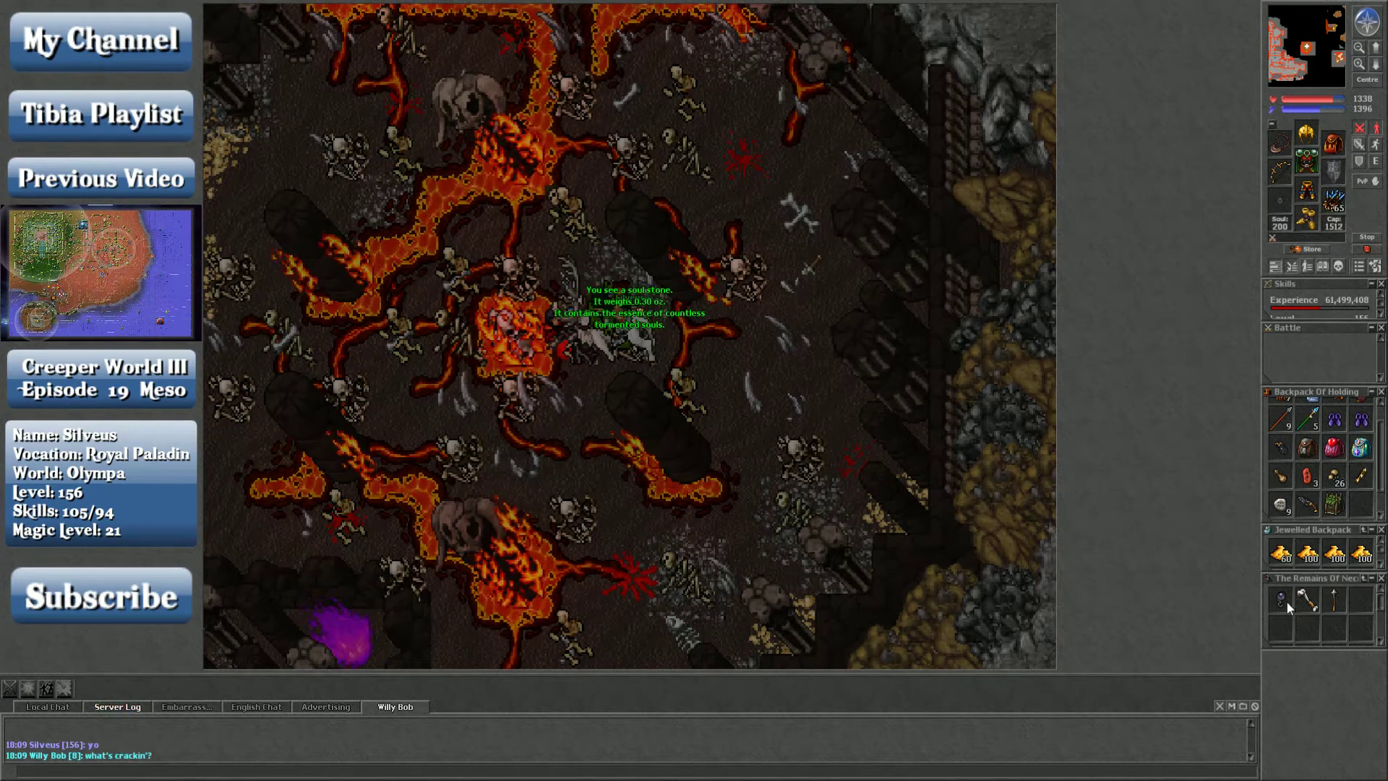
pyautogui.moveTo(1285, 602); pyautogui.dragTo(1361, 447)
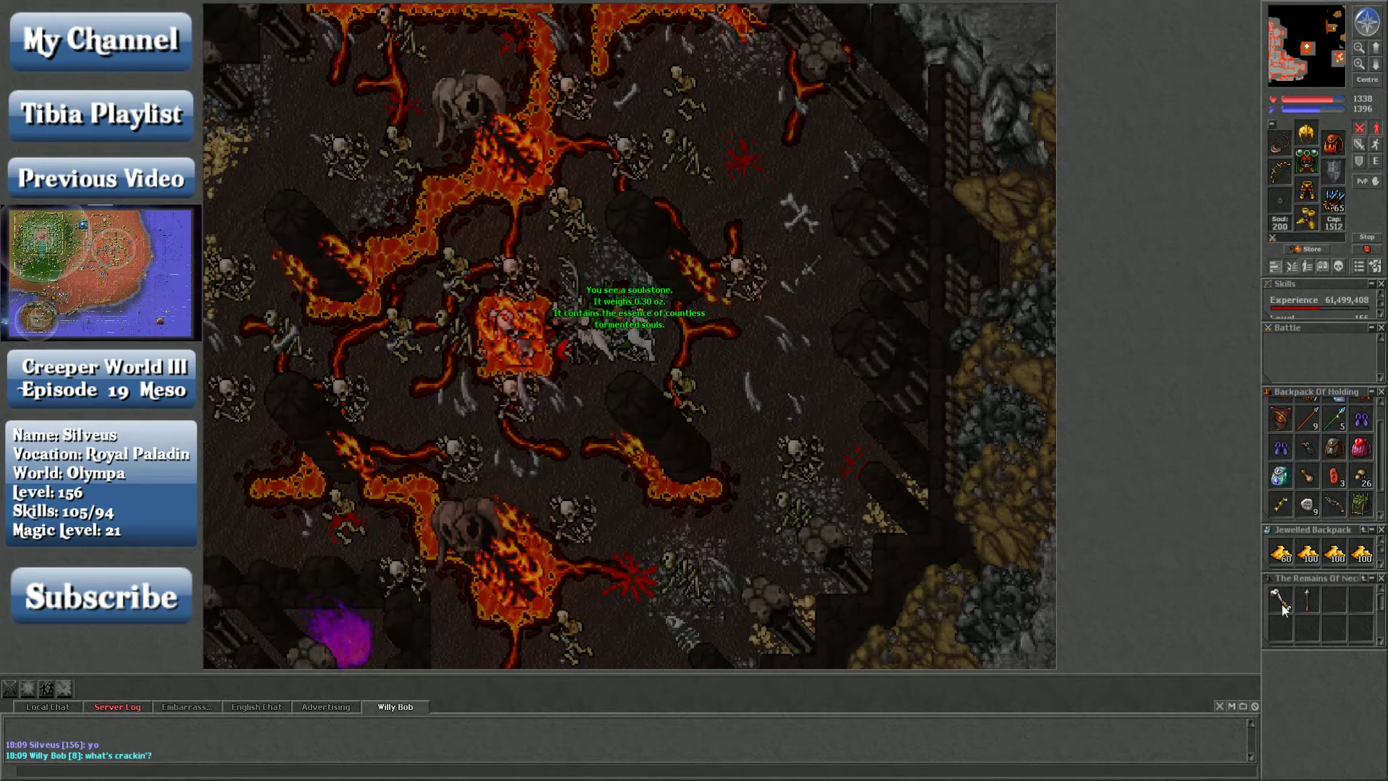
pyautogui.keyDown('shift'); pyautogui.click(1281, 604); pyautogui.keyUp('shift')
pyautogui.moveTo(1280, 603); pyautogui.dragTo(1359, 447)
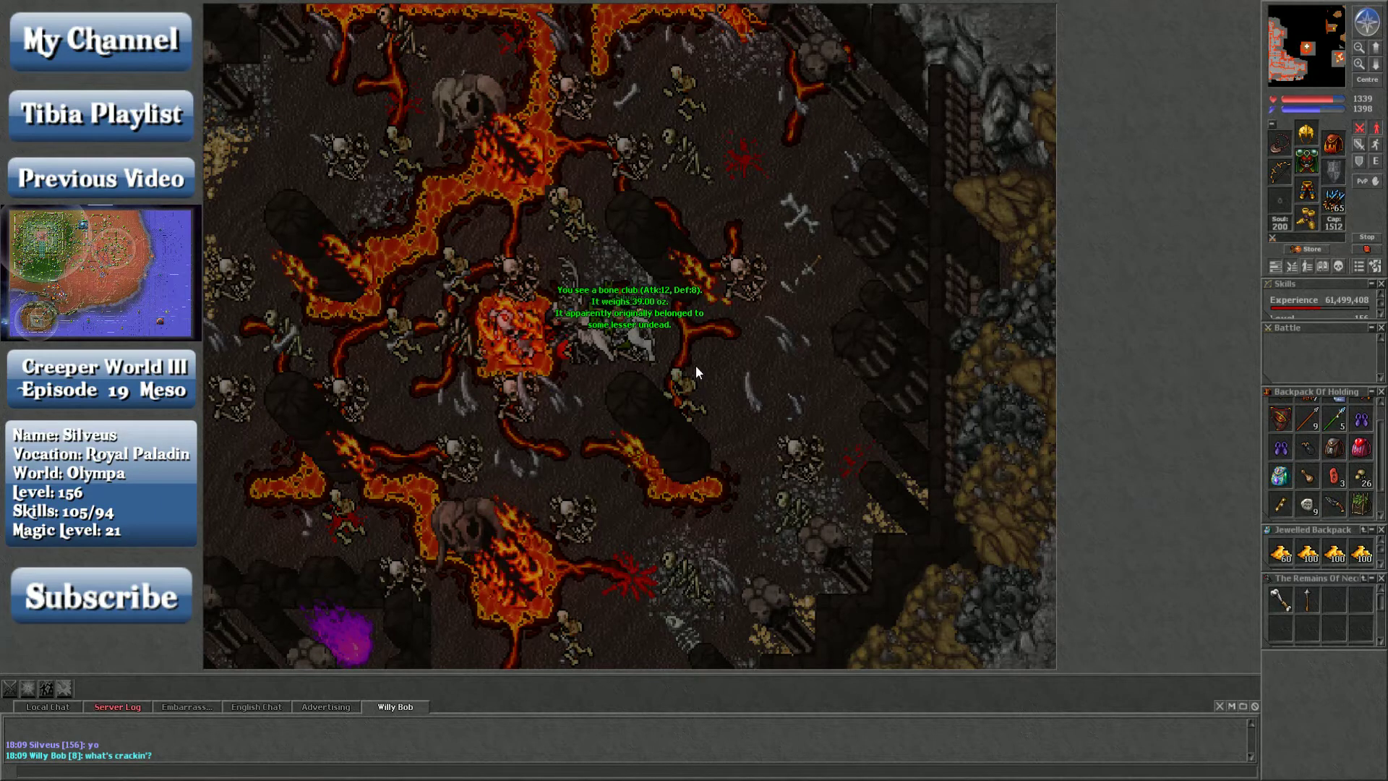
# - Send the Necropharus loot list in the private chat
pyautogui.press('Up')
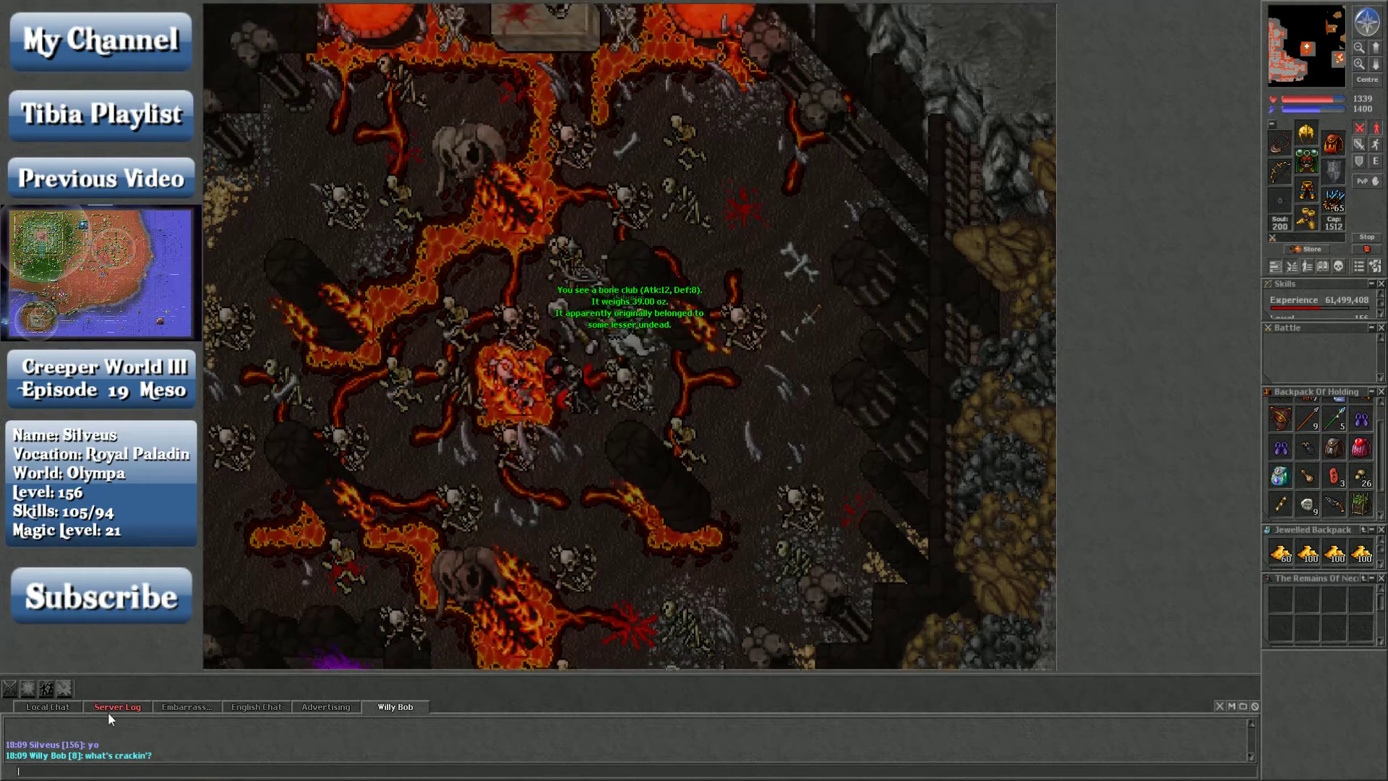
pyautogui.scroll(2, 76, 722)
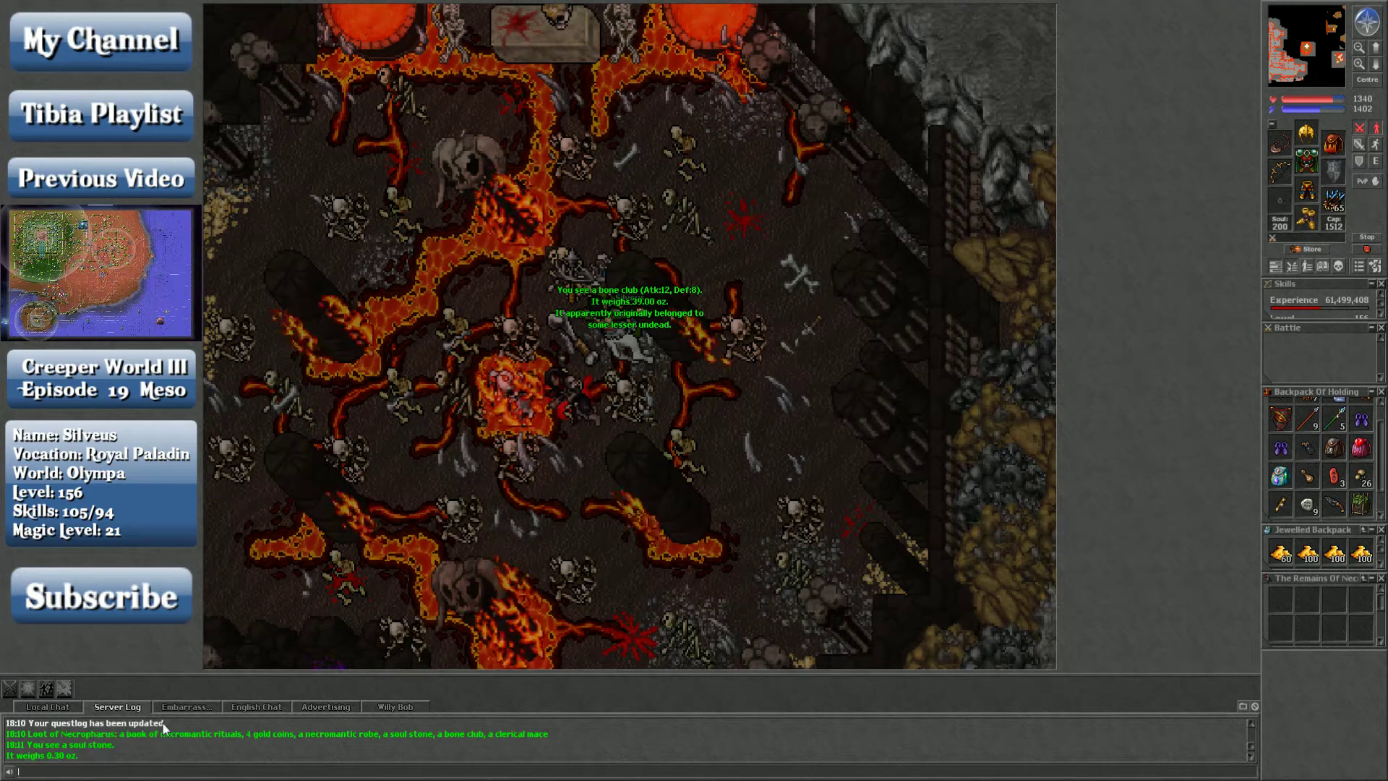
pyautogui.click(253, 707)
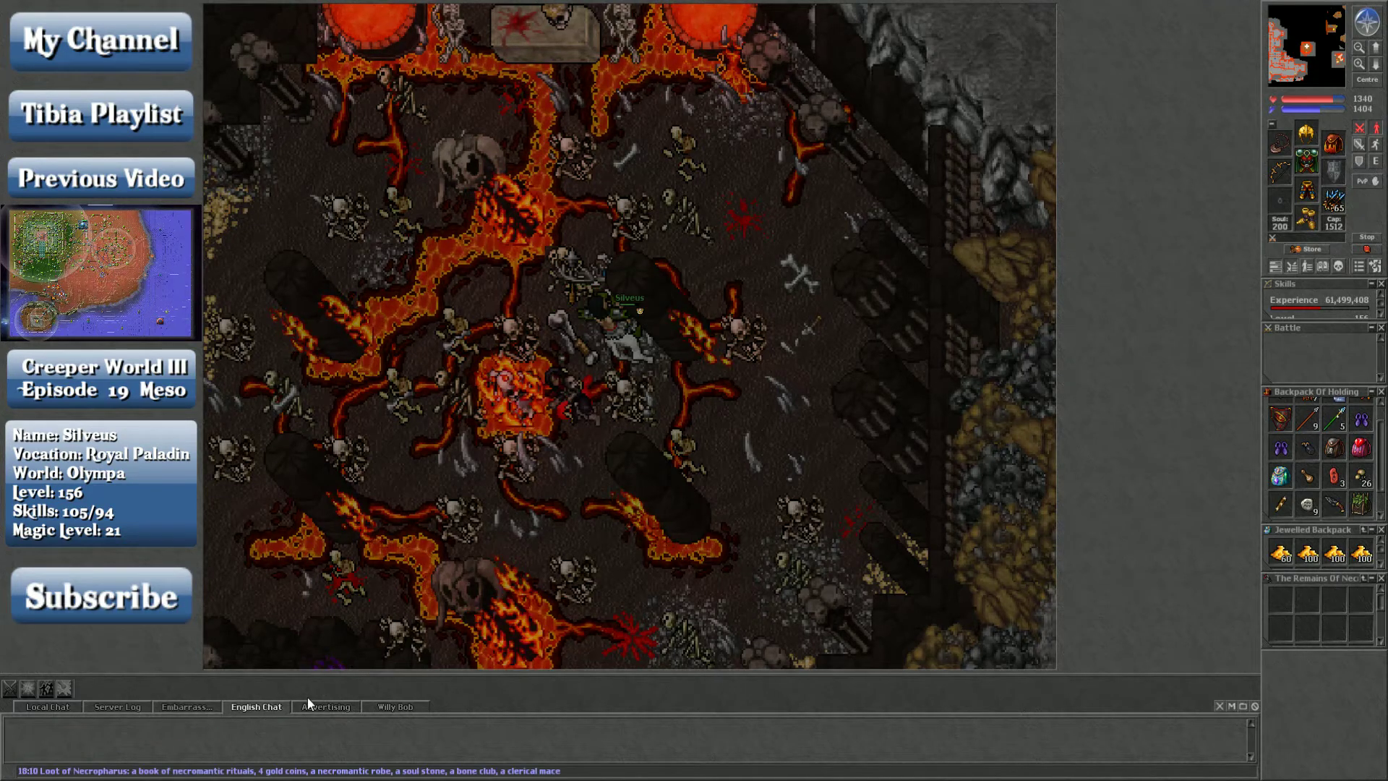
pyautogui.click(385, 706)
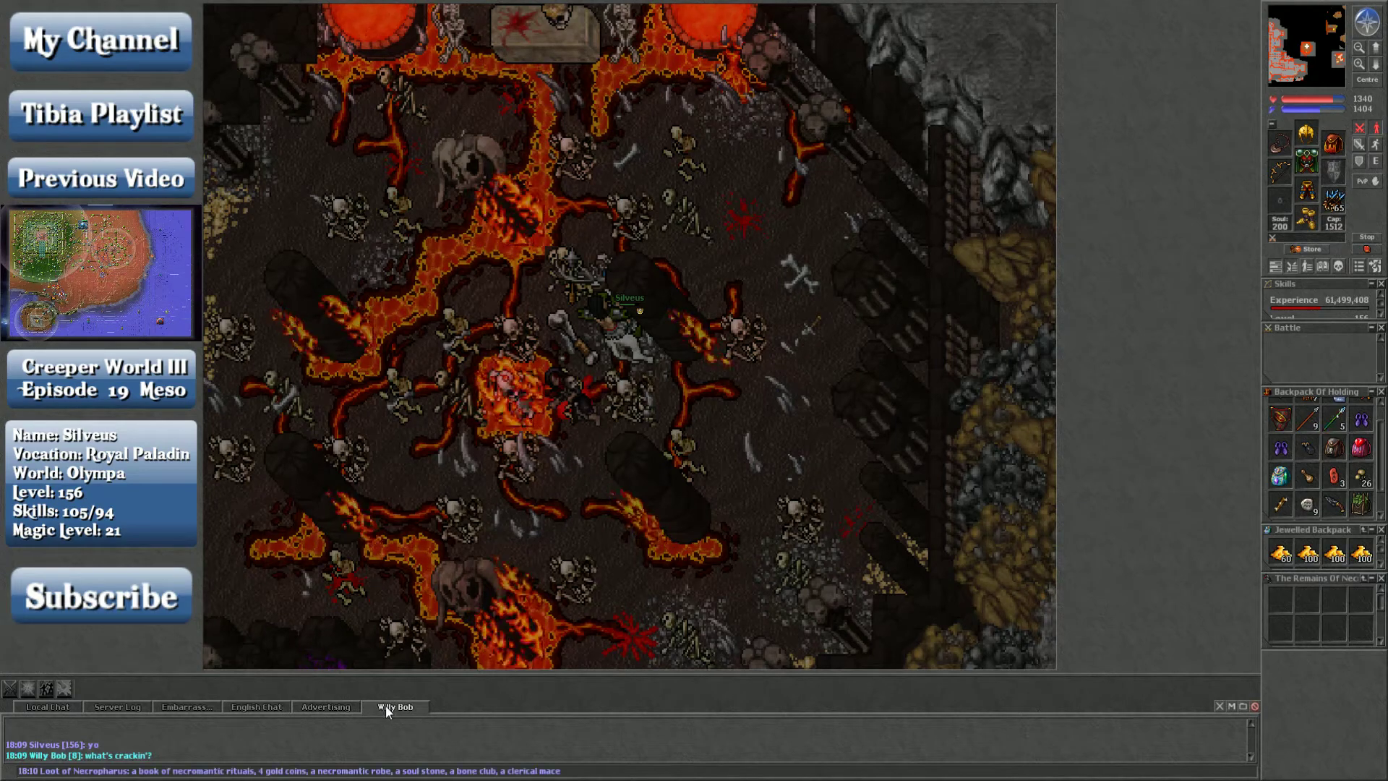
pyautogui.press('Return')
# - Walk south through the boss room toward the exit portal
pyautogui.press('Up')
pyautogui.press('Up')
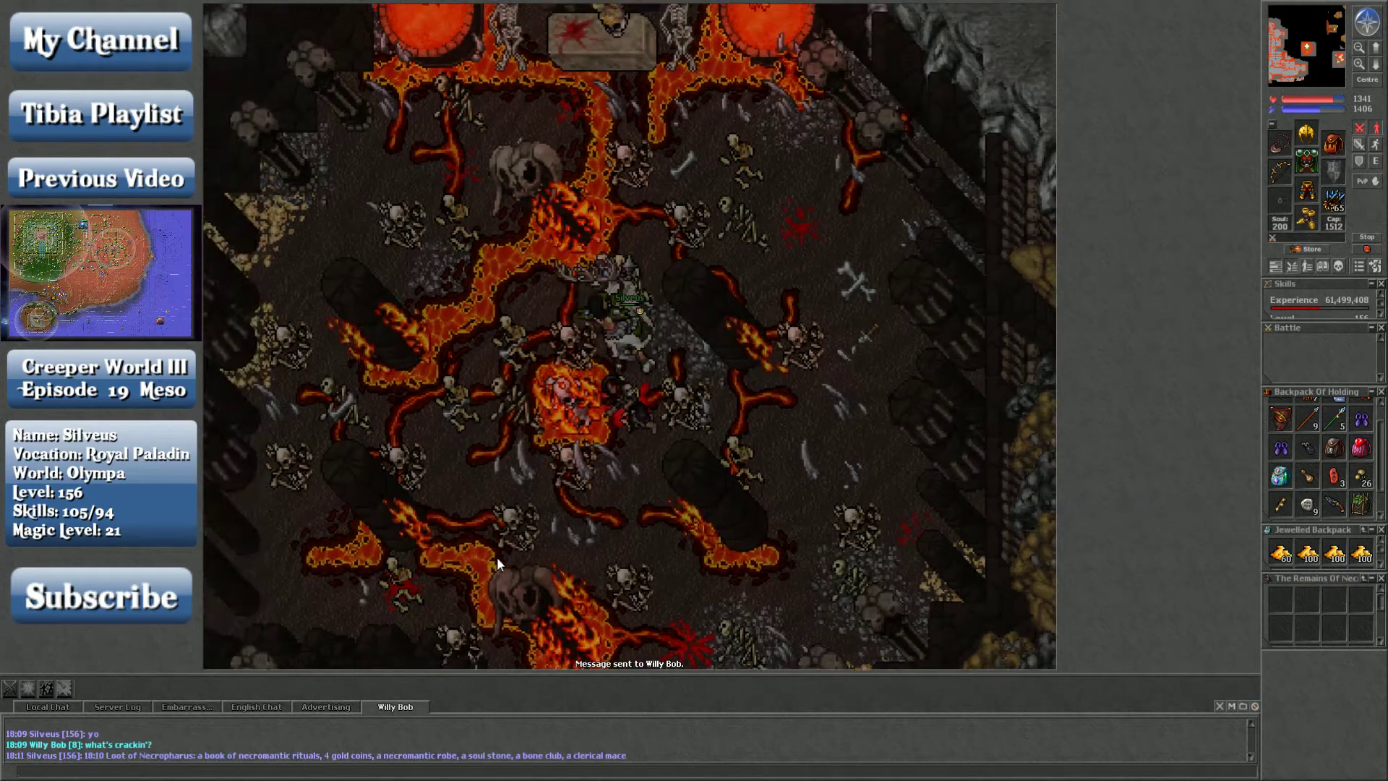
pyautogui.press('Down')
pyautogui.press('Down')
pyautogui.press('Down')
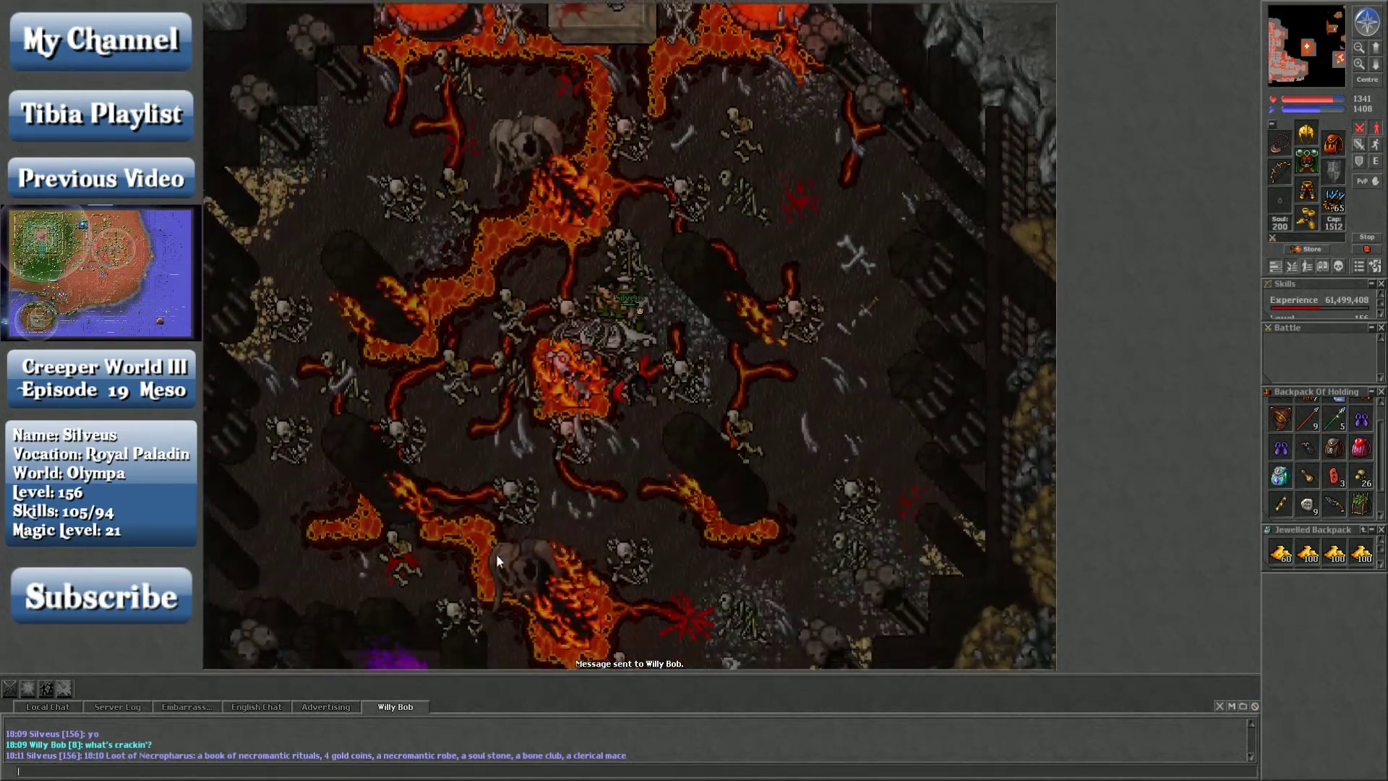
pyautogui.press('Down')
pyautogui.press('Down')
pyautogui.press('Down')
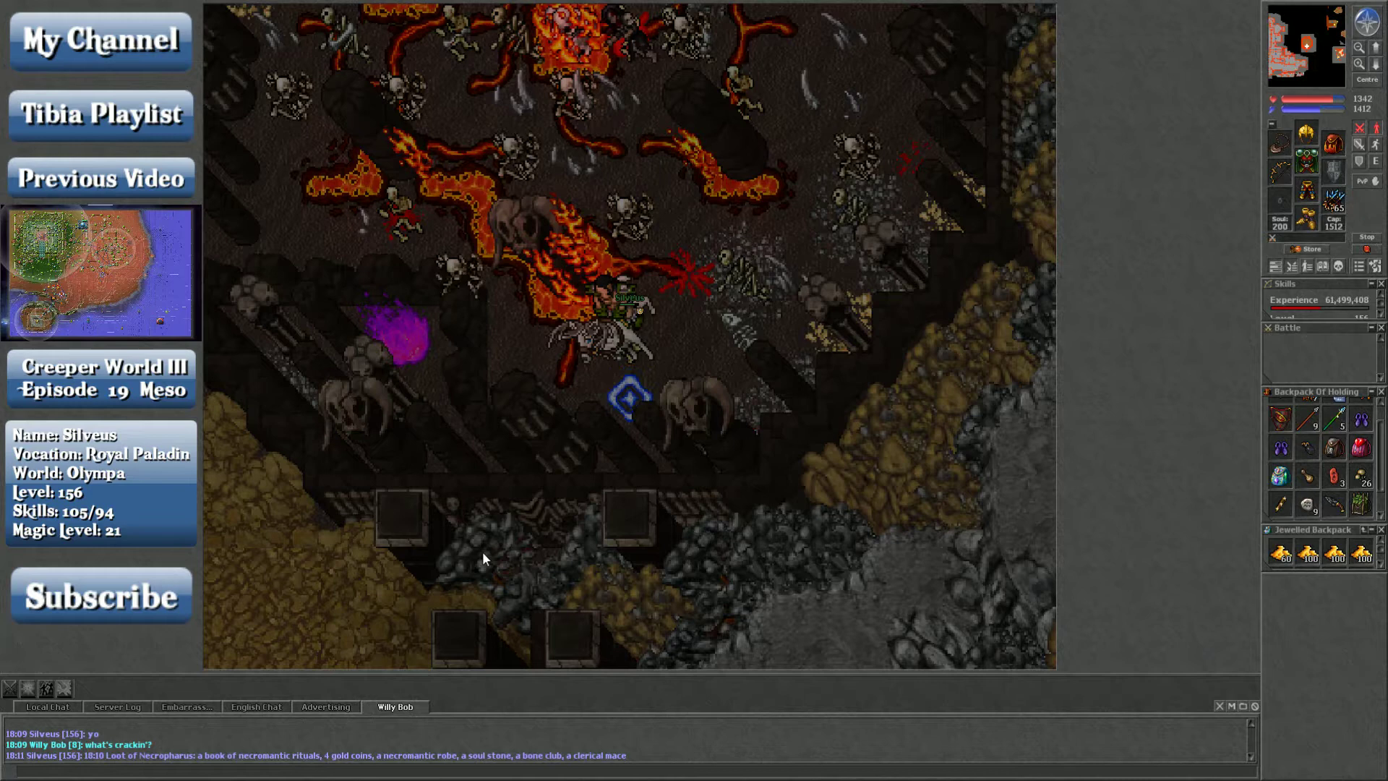
# - Exit through the portal and walk north-west through the cave toward a zombie
pyautogui.press('Up')
pyautogui.press('Up')
pyautogui.press('Up')
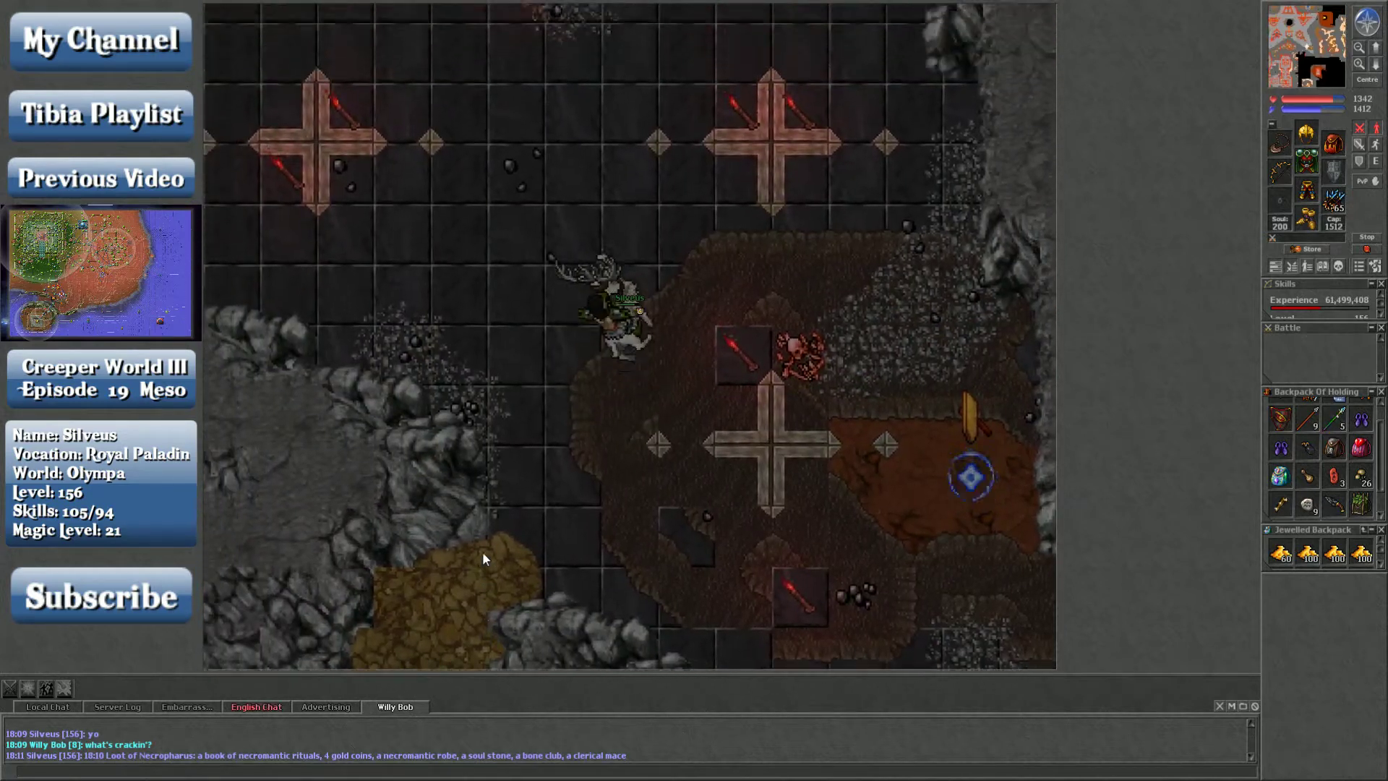
pyautogui.press('Up')
pyautogui.press('Up')
pyautogui.press('Up')
pyautogui.press('Left')
pyautogui.press('Left')
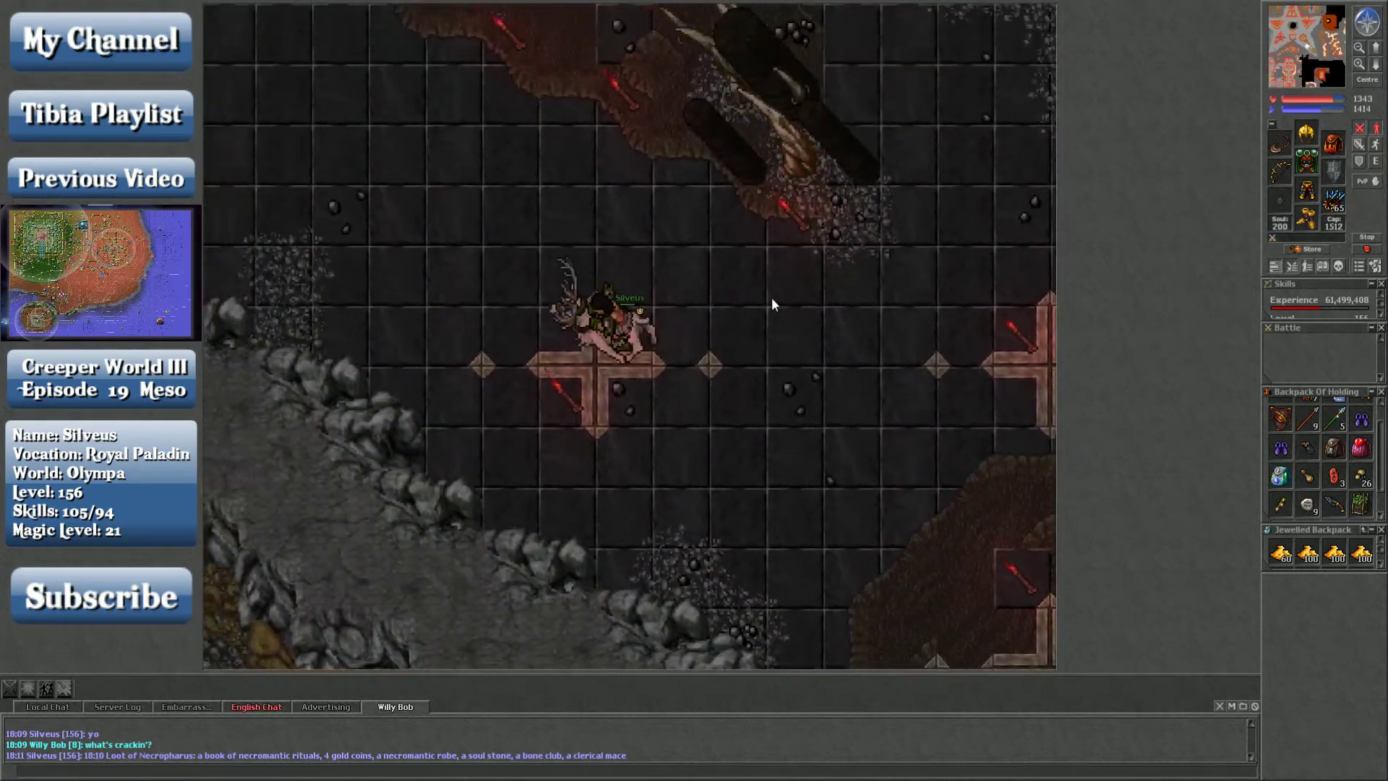
pyautogui.press('Up')
pyautogui.press('Up')
pyautogui.press('Left')
pyautogui.press('Left')
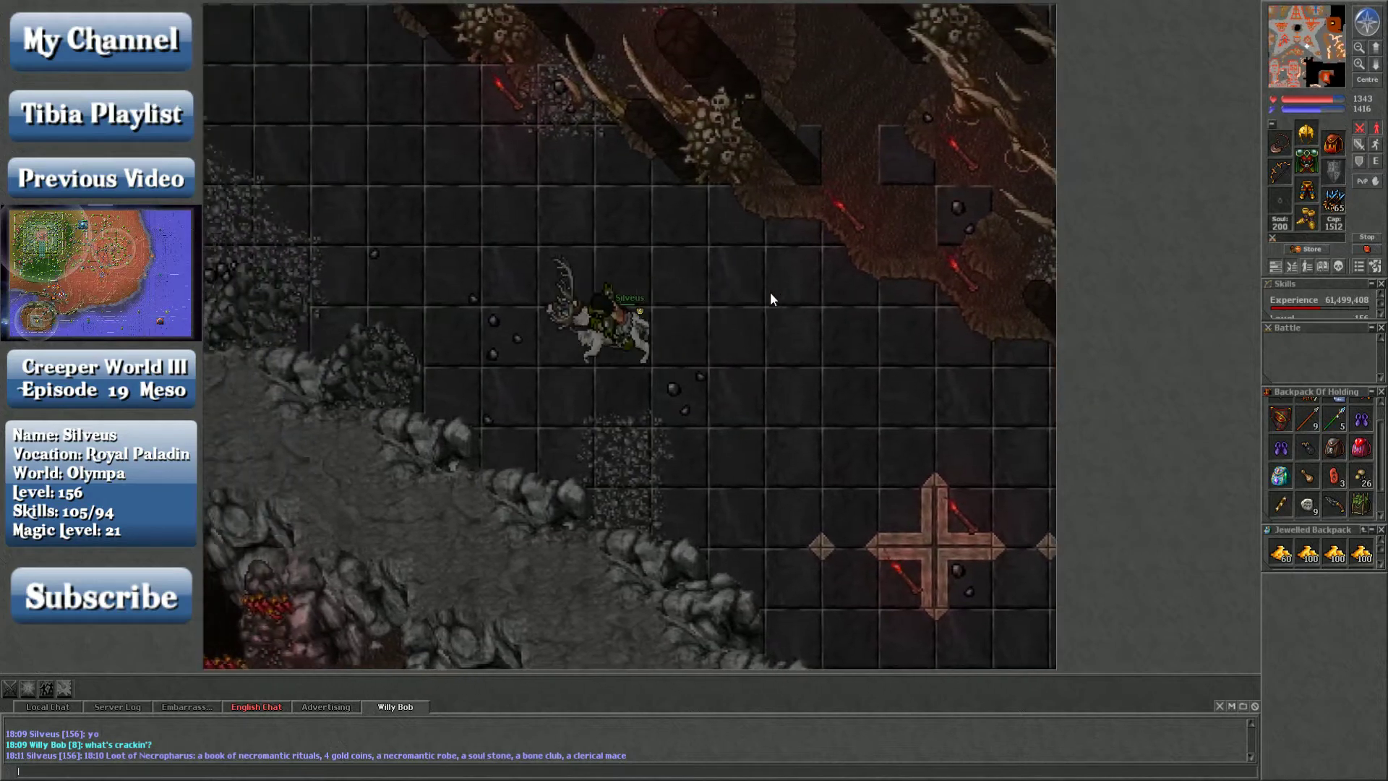
pyautogui.press('Up')
pyautogui.press('Up')
pyautogui.press('Left')
pyautogui.press('Left')
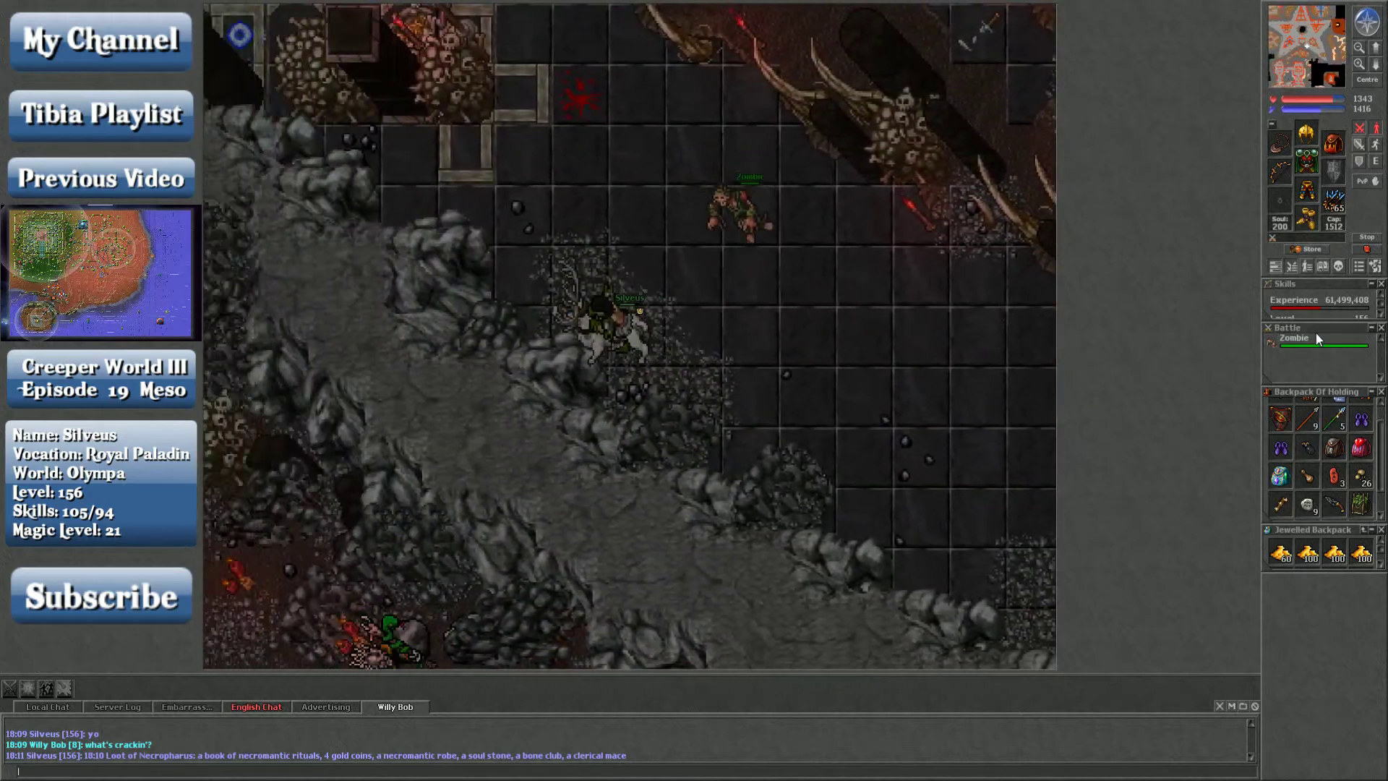
# - Kill the zombie and open its corpse: battle hammer, 12 gold, halberd, half-eaten brain
pyautogui.click(1315, 333)
pyautogui.press('Up')
pyautogui.press('Up')
pyautogui.press('Left')
pyautogui.press('Left')
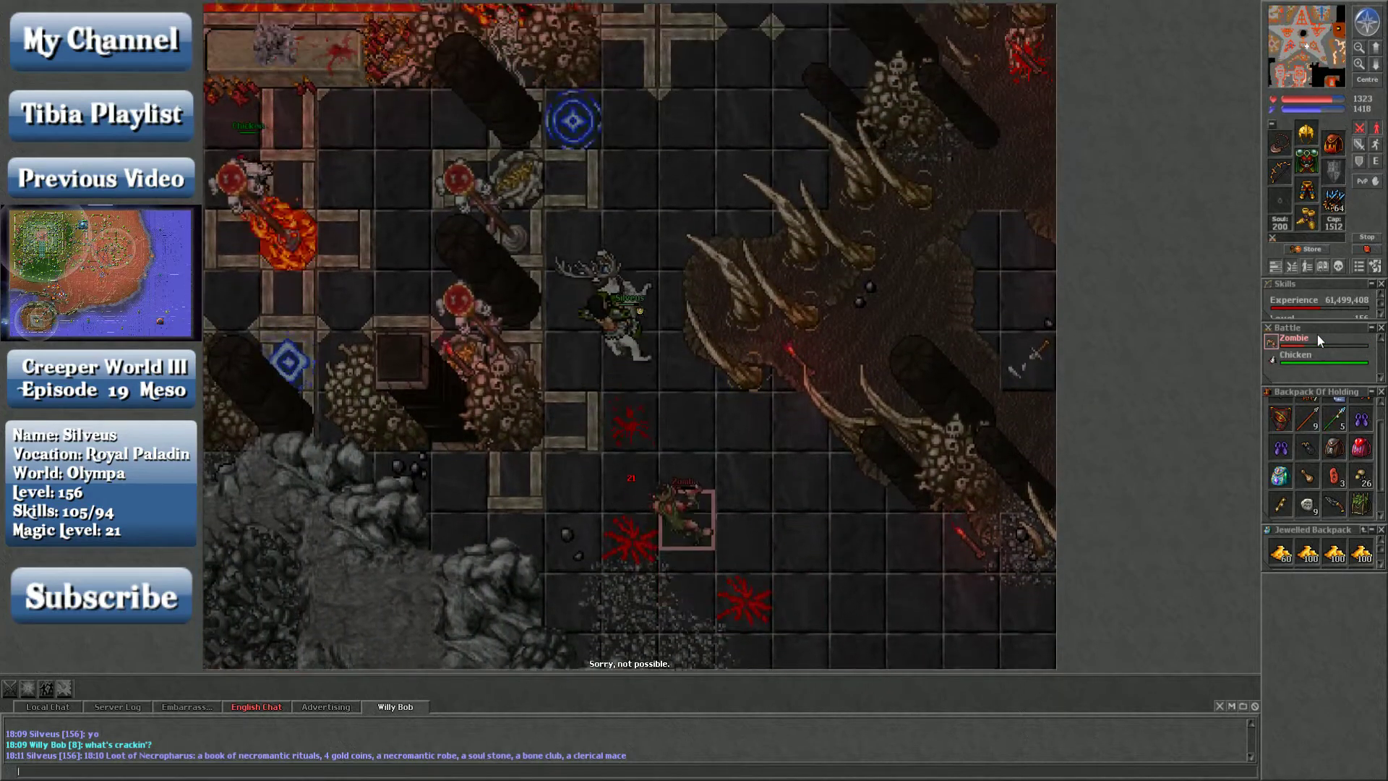
pyautogui.press('Up')
pyautogui.press('Up')
pyautogui.press('Left')
pyautogui.press('Left')
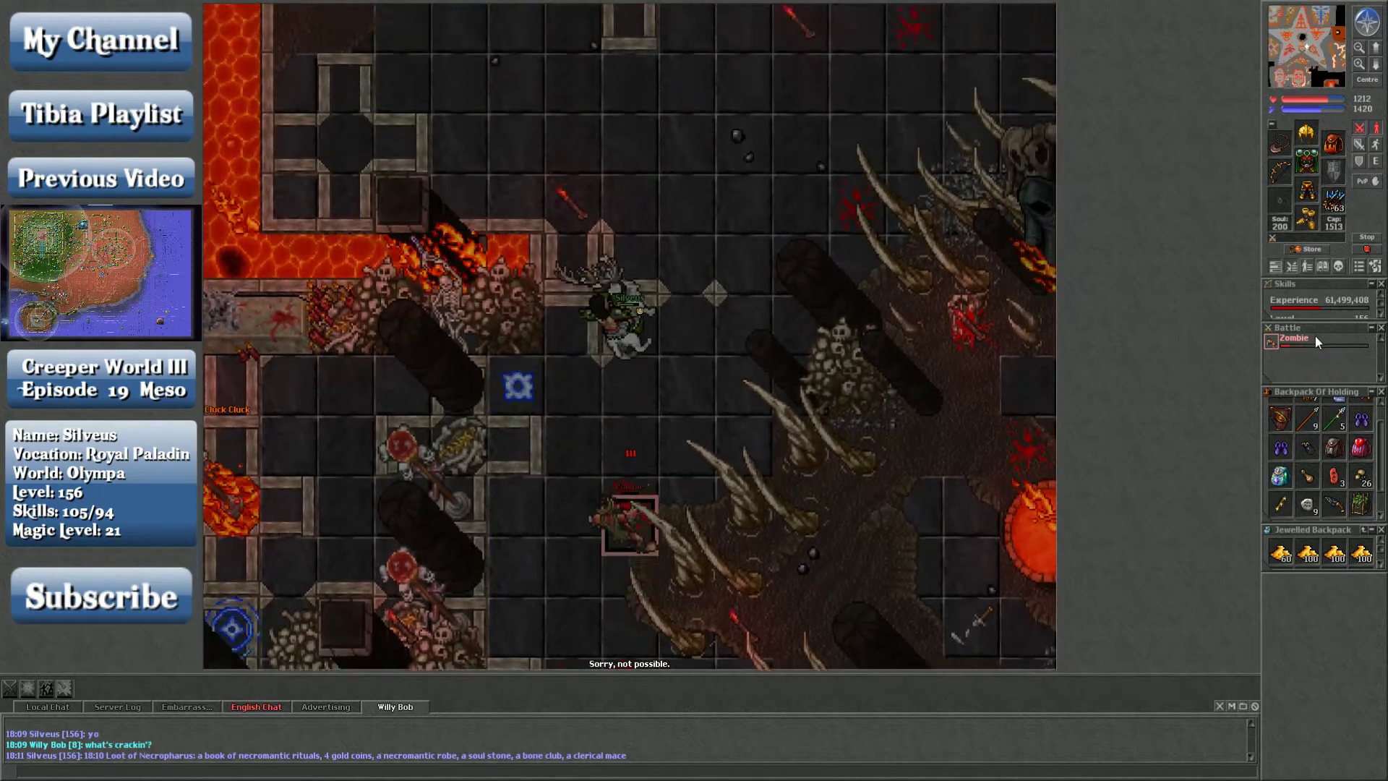
pyautogui.press('Up')
pyautogui.press('Up')
pyautogui.press('Left')
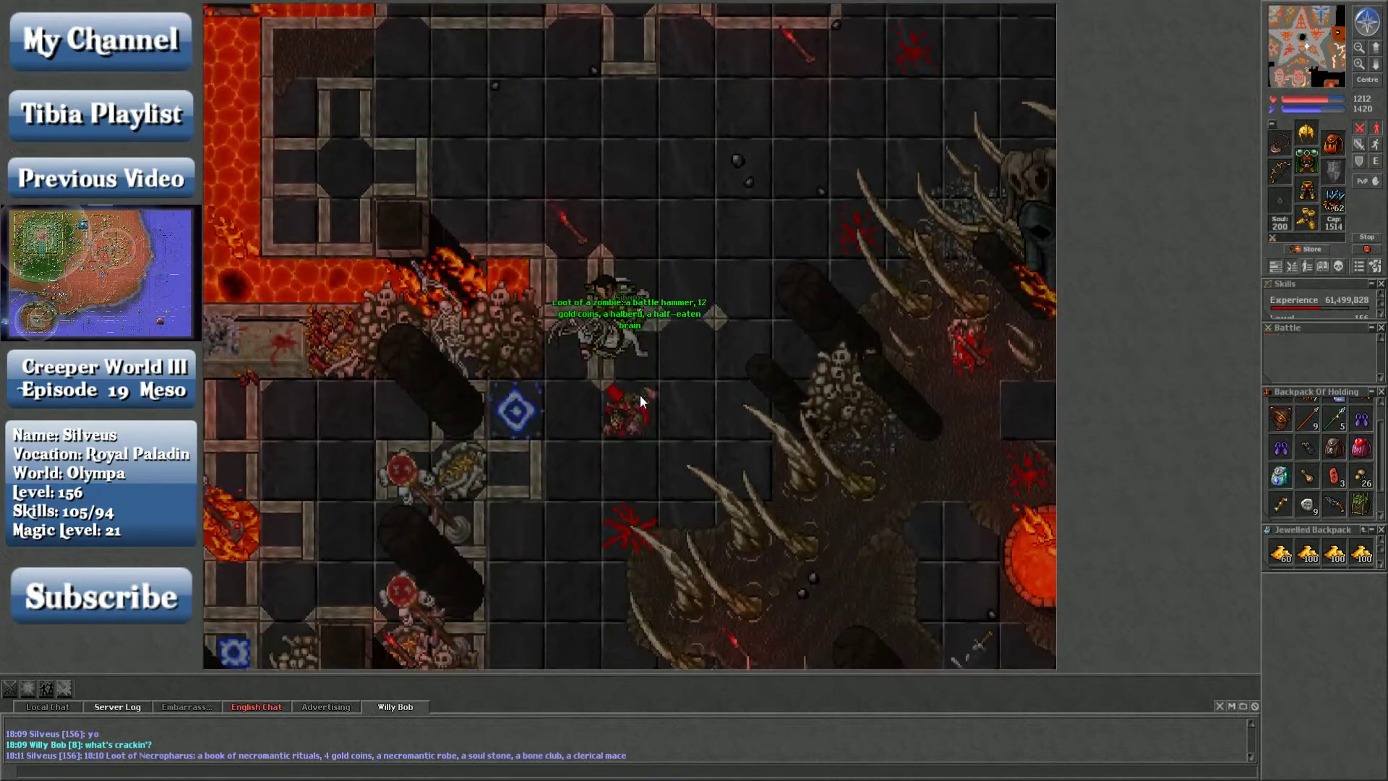
pyautogui.rightClick(646, 378)
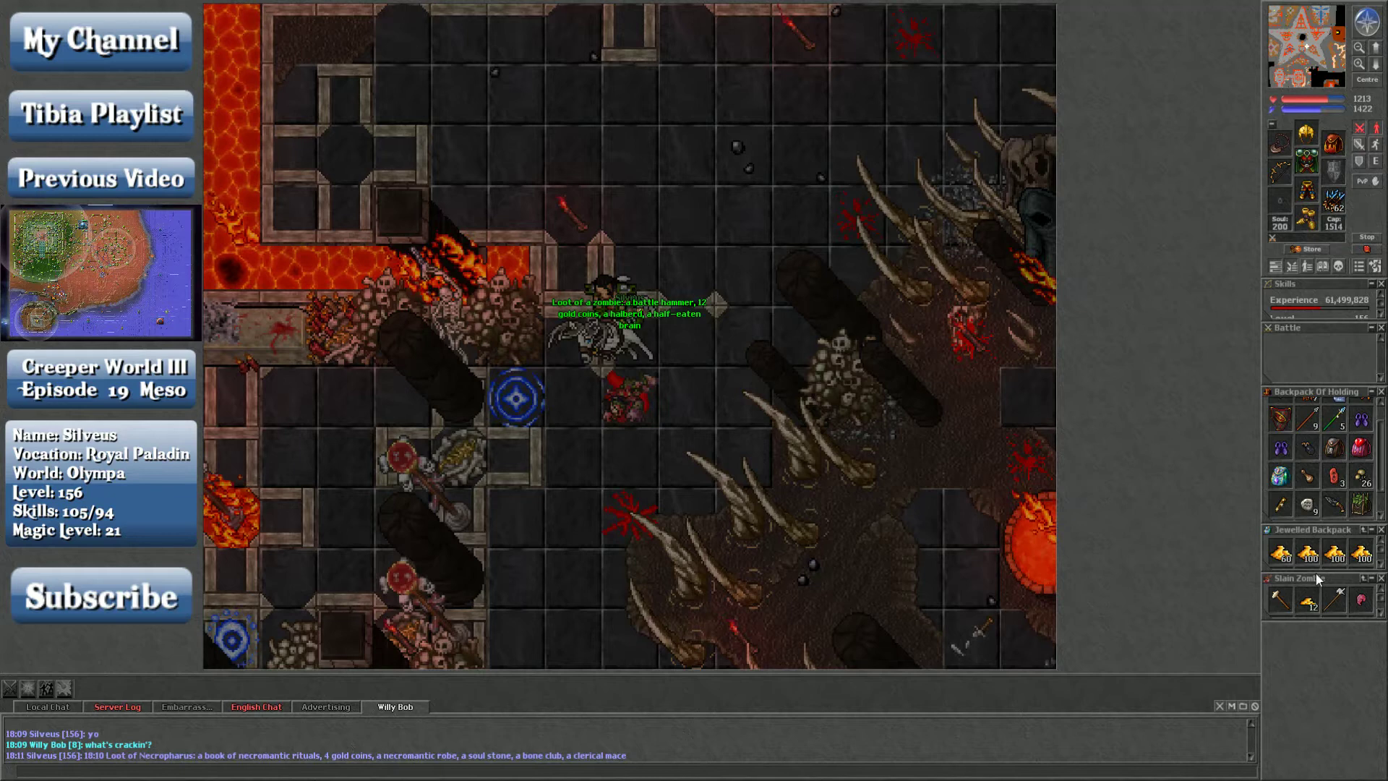